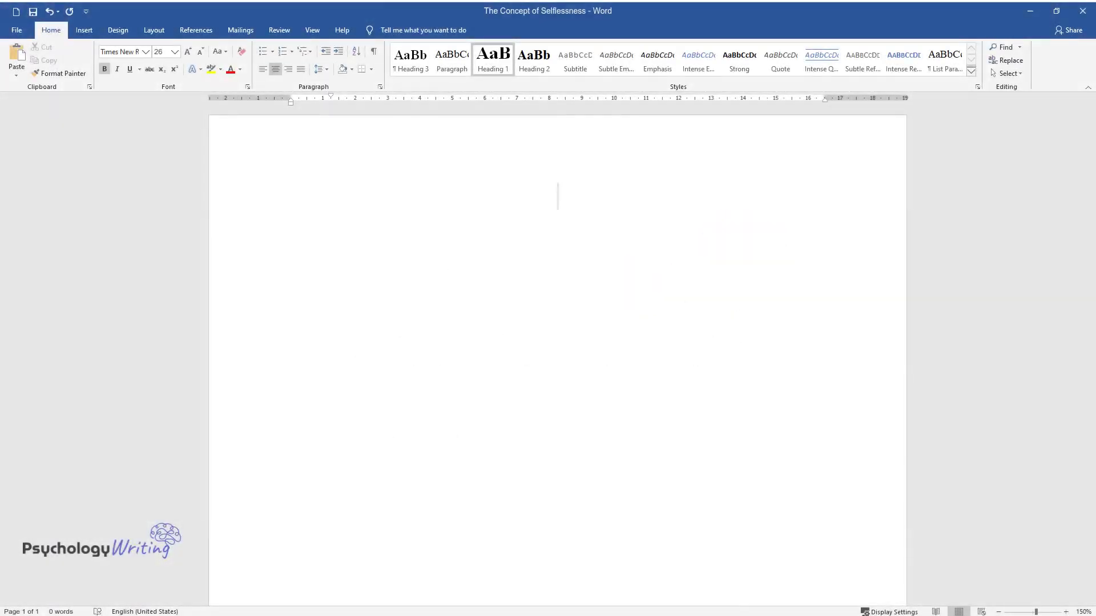
Step: Enter the essay title "The Concept of Selflessness" and start a body paragraph below it
text(The Concept)
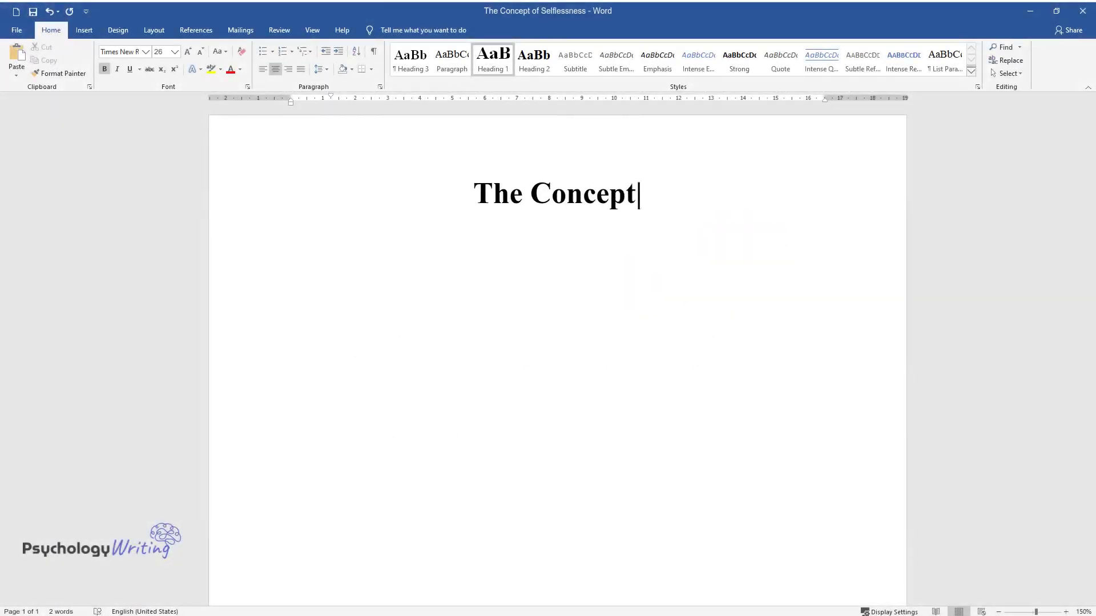
text( of Selflessness)
key(Return)
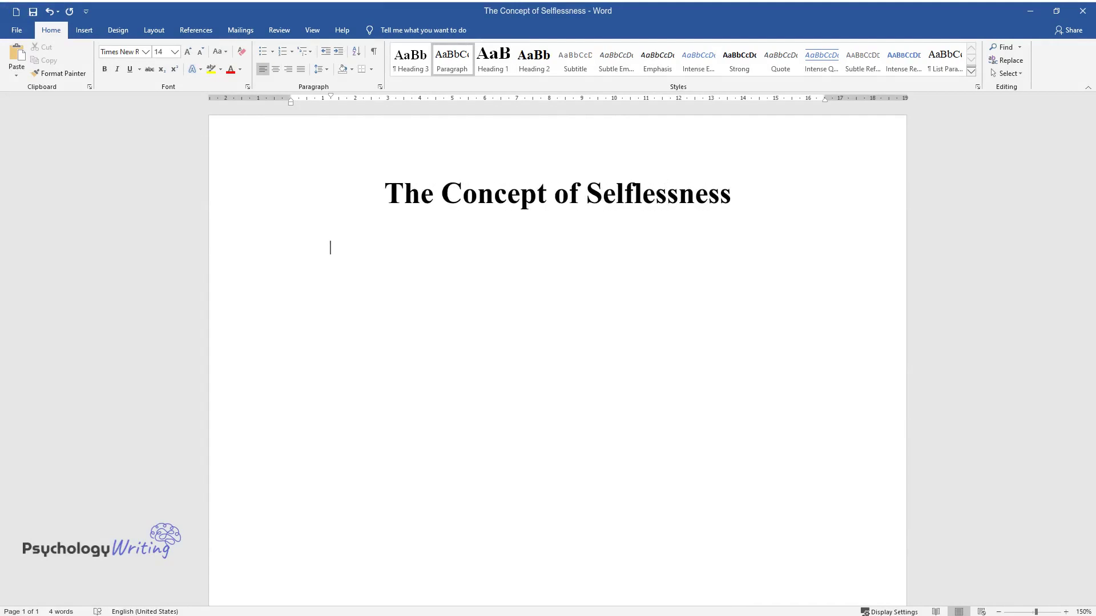
Step: Begin the first paragraph with "Selflessness is a state in which an individual is not conscious of himself or herself."
text(Selflessness is a state)
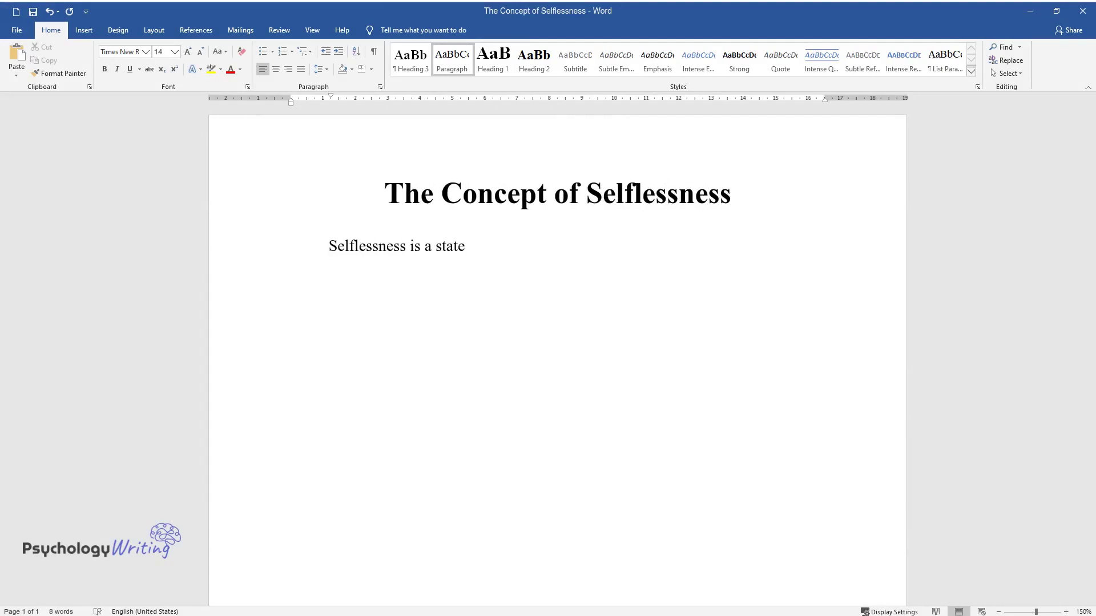
text( in which an individual is not con)
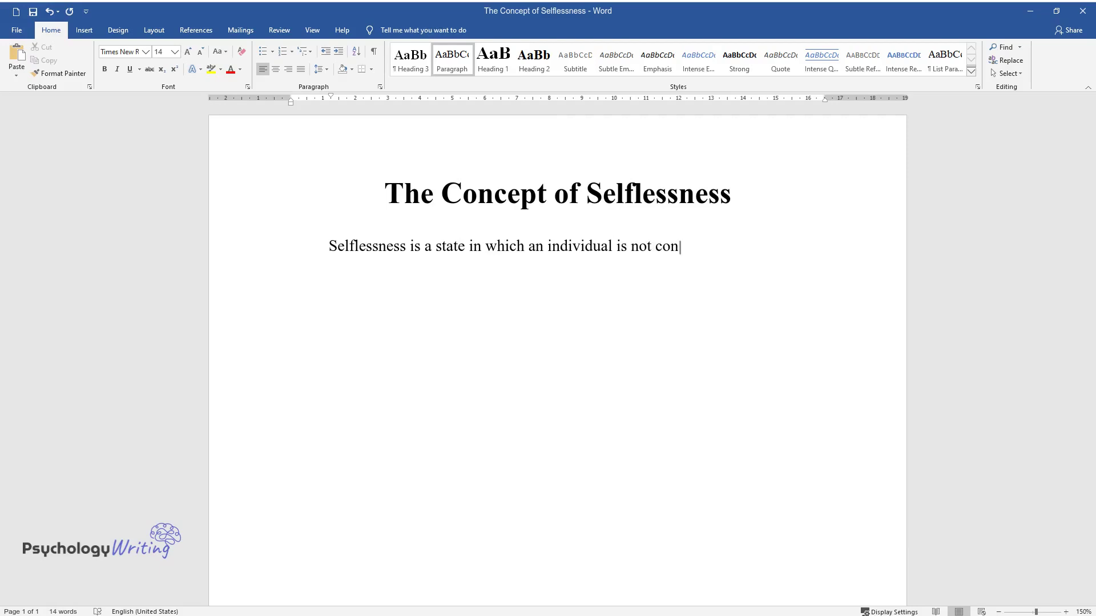
text(scious of himself or herself. Argu)
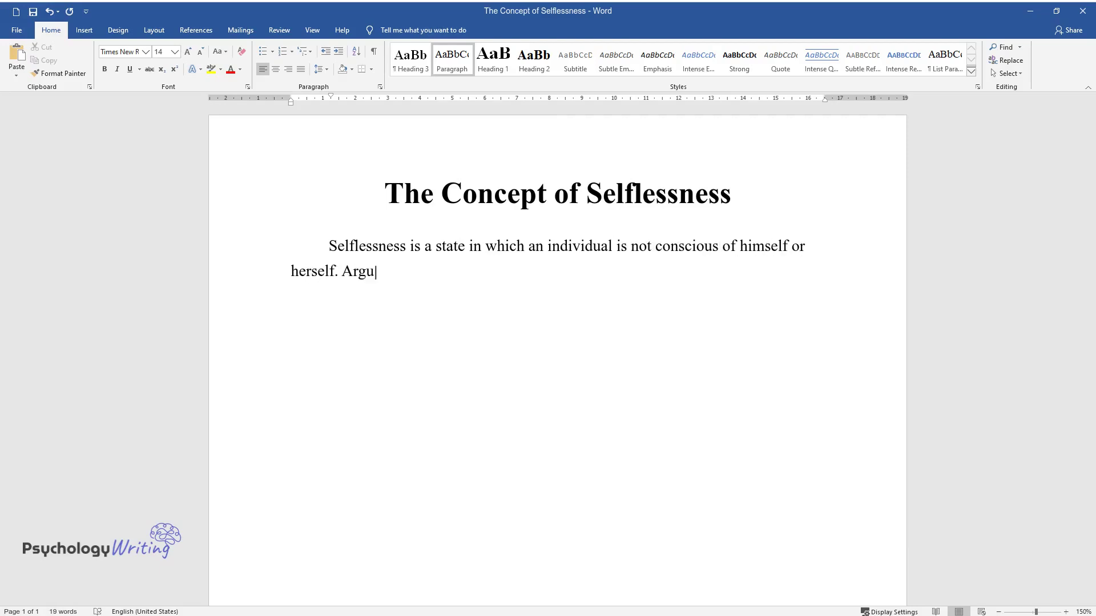
Step: Add the sentence "Arguably, a person is selfless when there is no representation of himself or herself in the mind."
text(ably, a person is selfless when th)
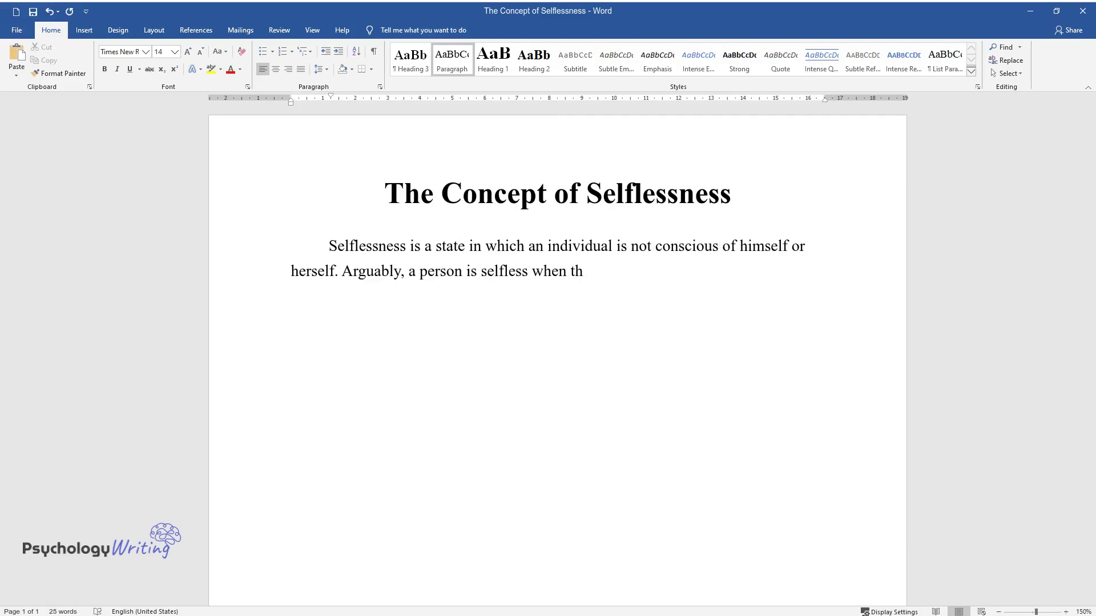
text(ere is no representation of himsel)
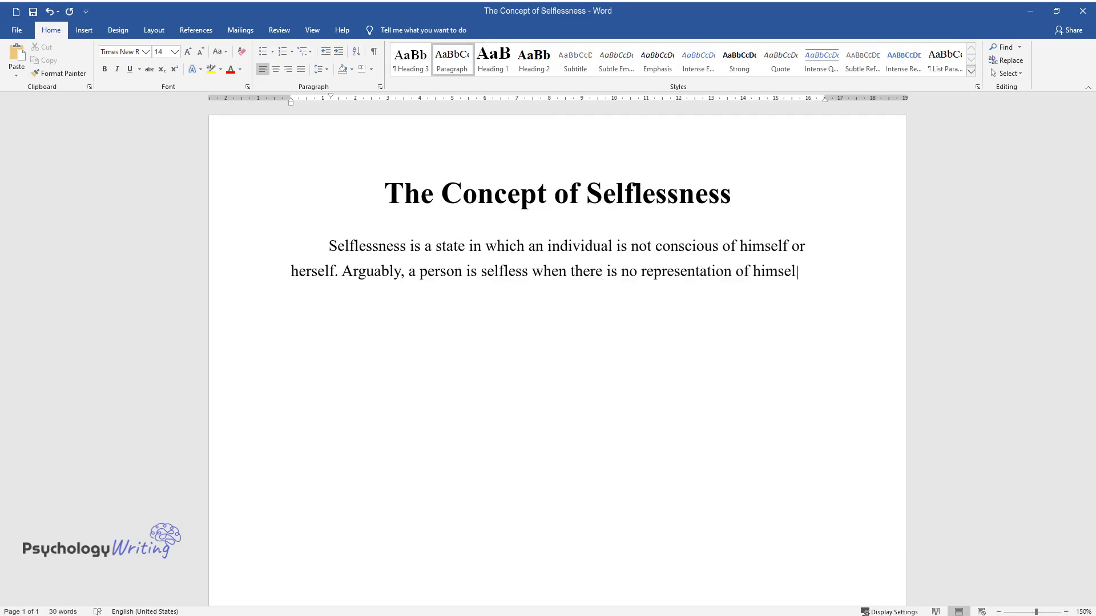
text(f or herself in the mind. Fictiona)
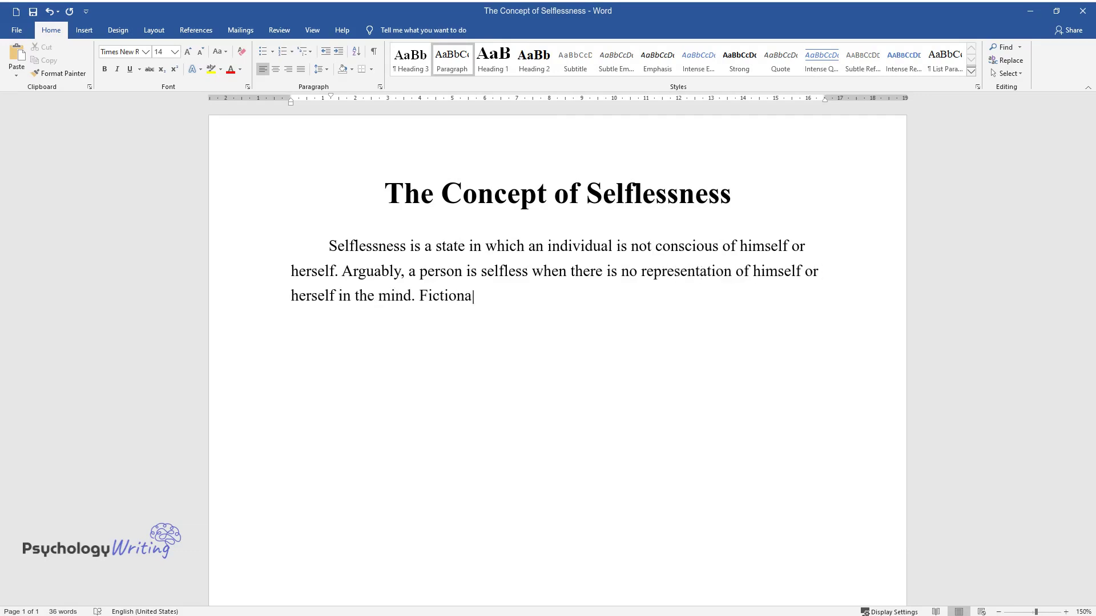
Step: Add the sentence "Fictional situations like a deaf and blind body in a void space predict that selflessness is possible."
text(l situations like a deaf and blind)
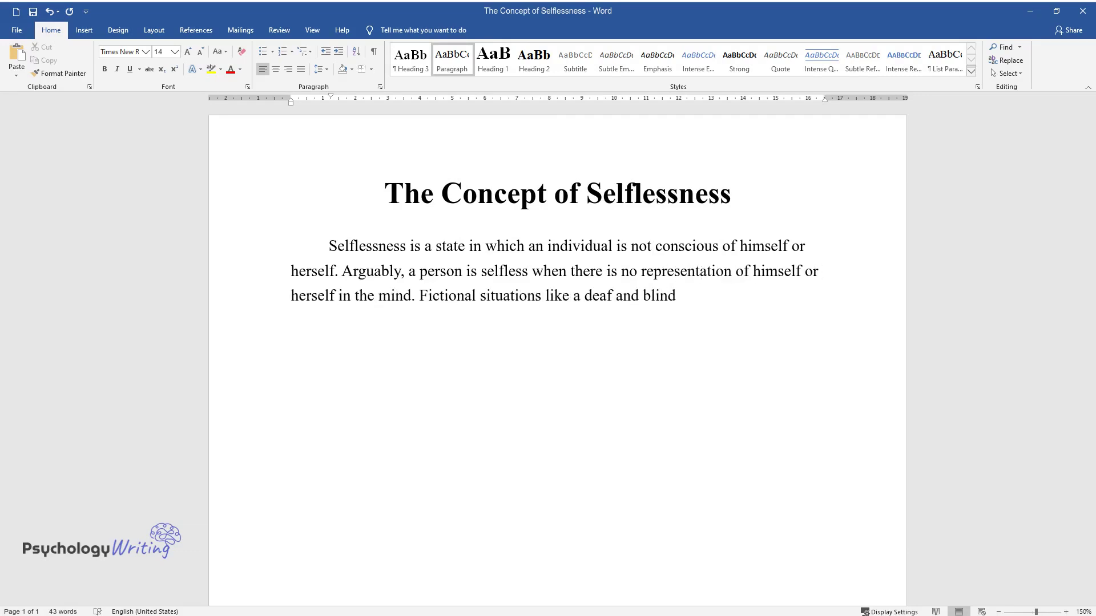
text( body in a void space pre)
text(dict that selflessness is possible. Howeve)
Step: Continue with "However, the reality in which matters around awaken the senses of human beings contradicts the possibility of being utterly unconscious of oneself."
text(r, the reality in which matters aro)
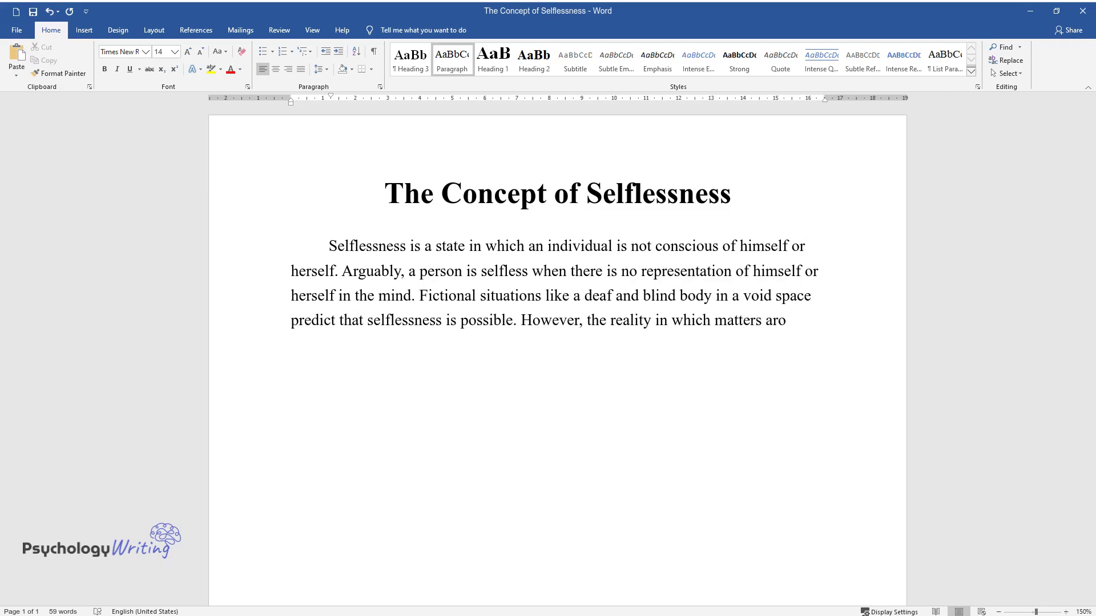
text(und awaken the senses of human be)
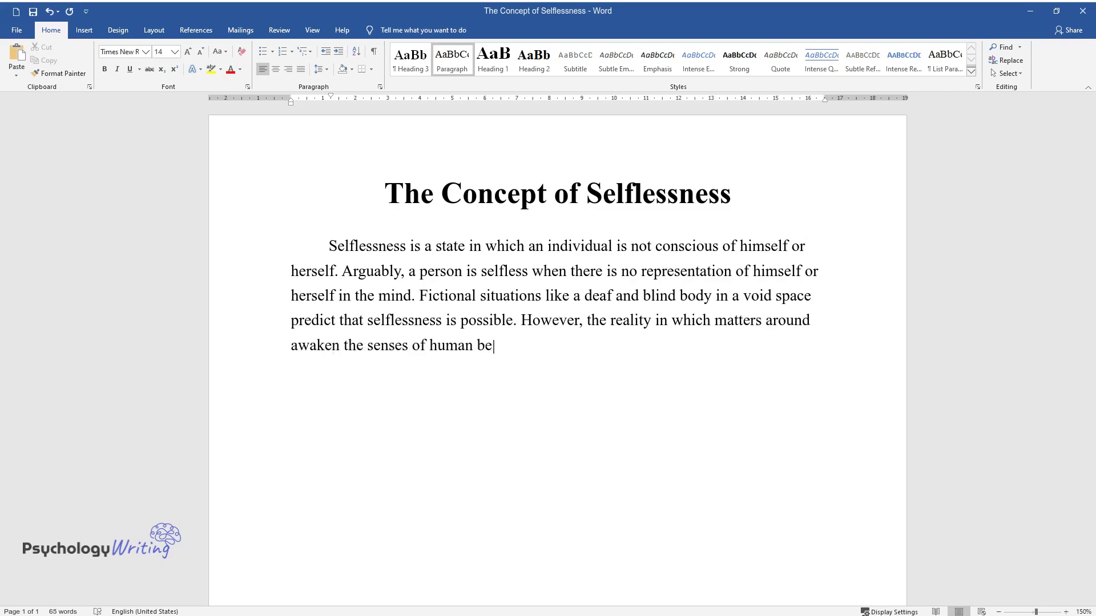
text(ings contradicts the possibility o)
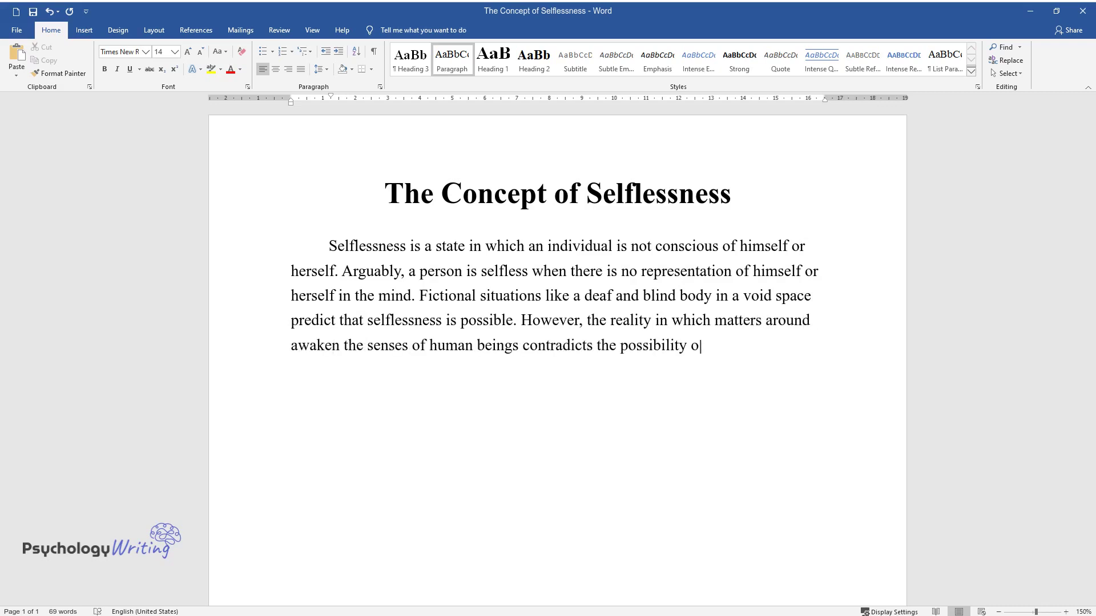
text(f being u)
text(nconscious of one)
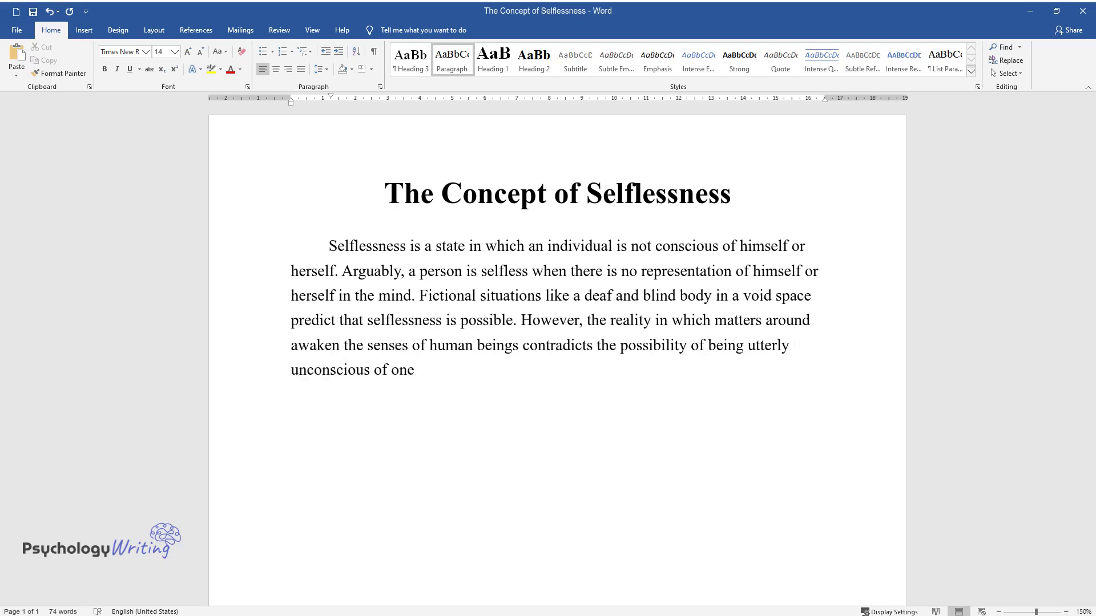
text(self. Generosity and selectiveness)
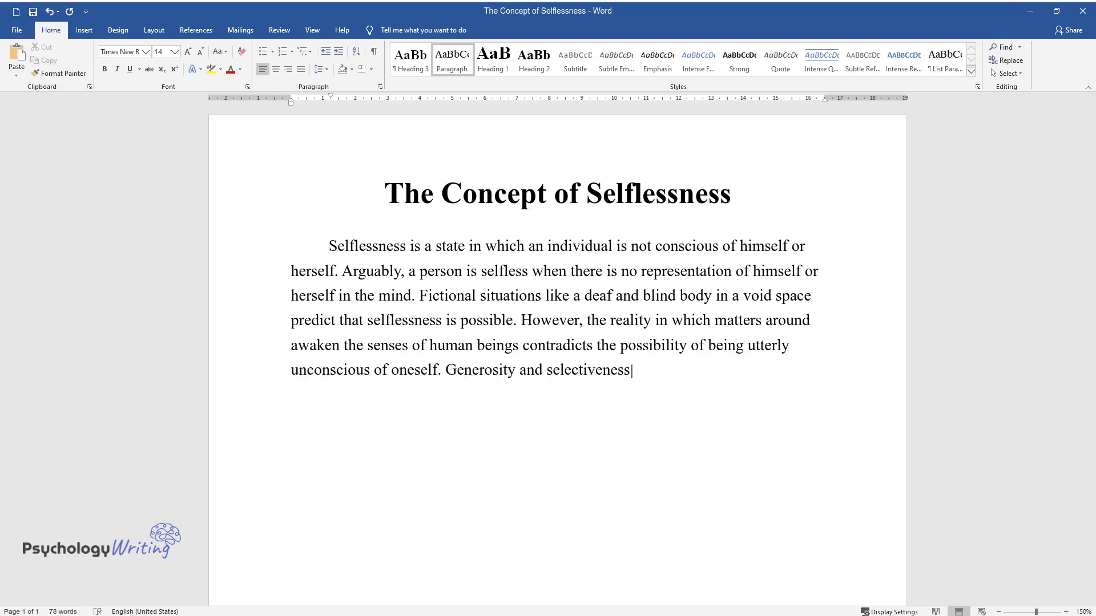
Step: Complete the sentence "Generosity and selectiveness of people while relating to their fellows are the issues of concern in selflessness."
text( of people while relating to their fellows)
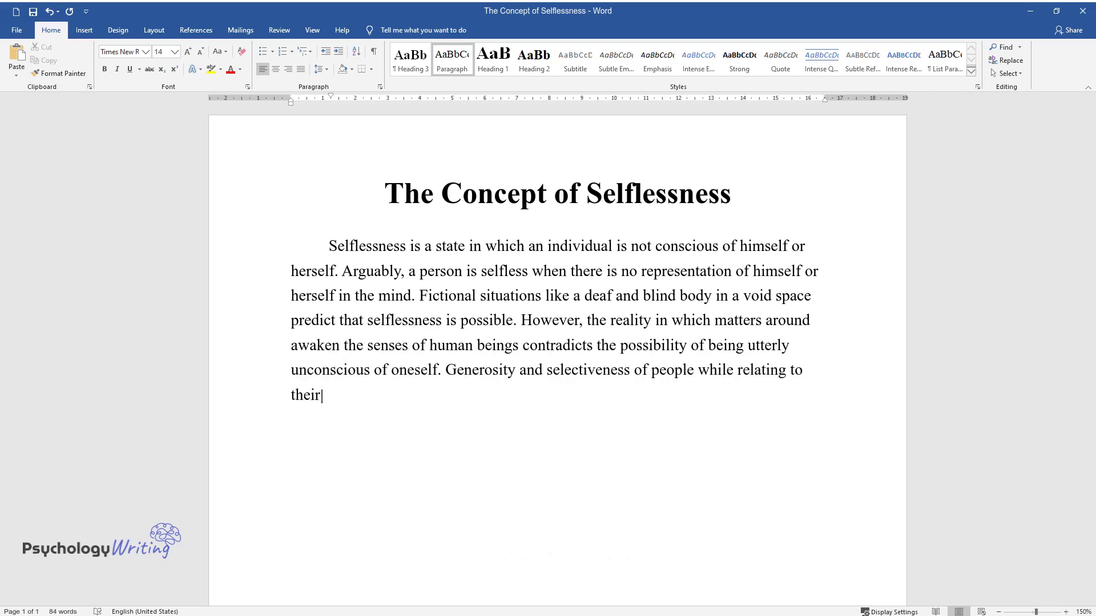
text( are the issues of concern)
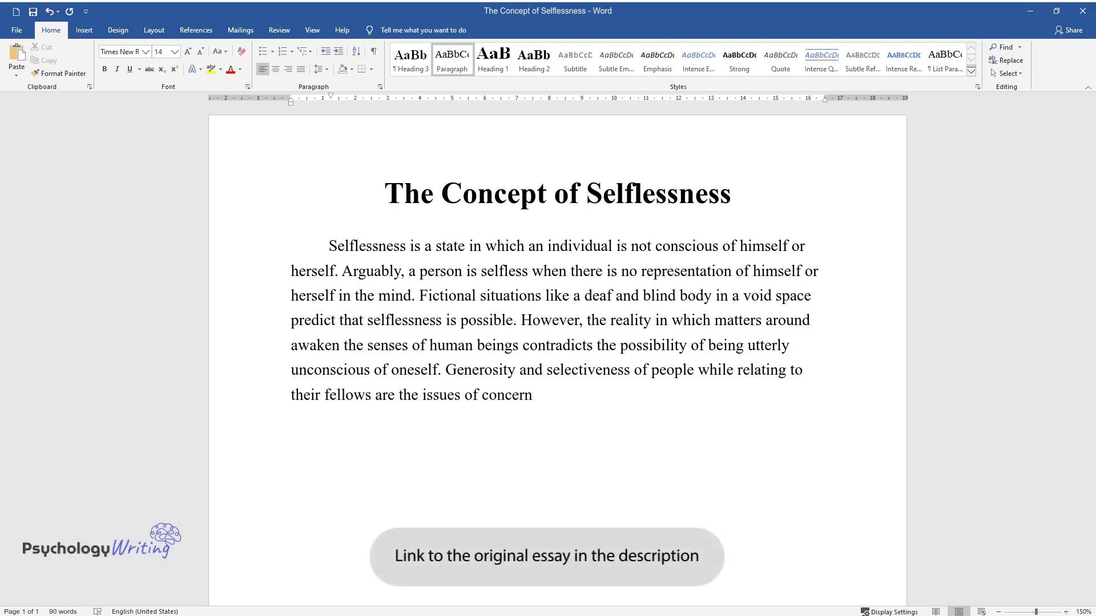
text( in selflessness. A person who is )
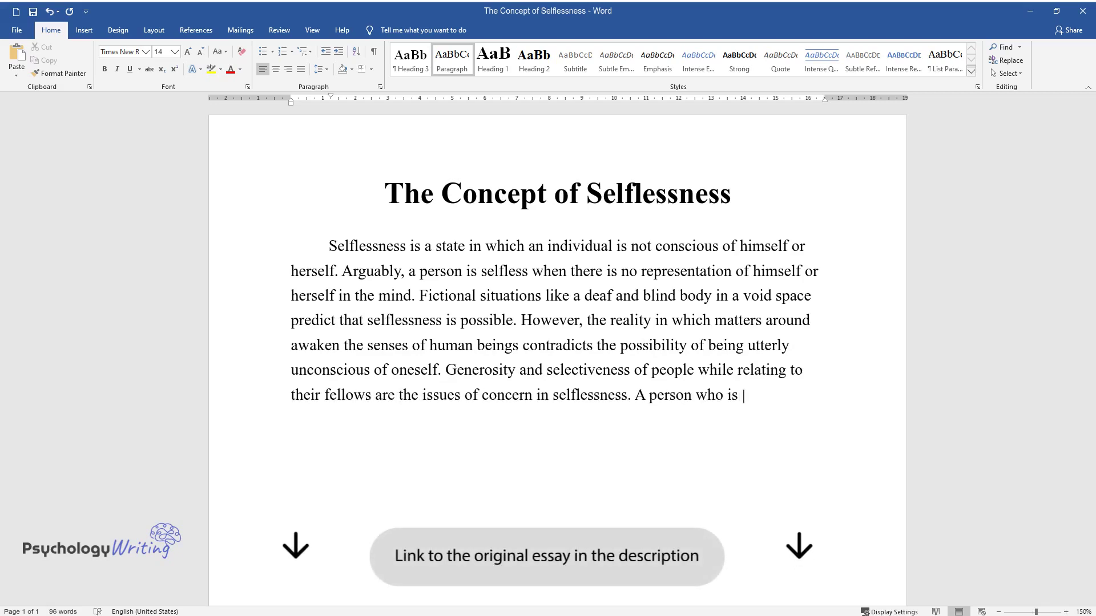
Step: Complete the sentence "A person who is not conscious of himself or herself would not be selective while servicing others."
text(not conscious of himself or hersel)
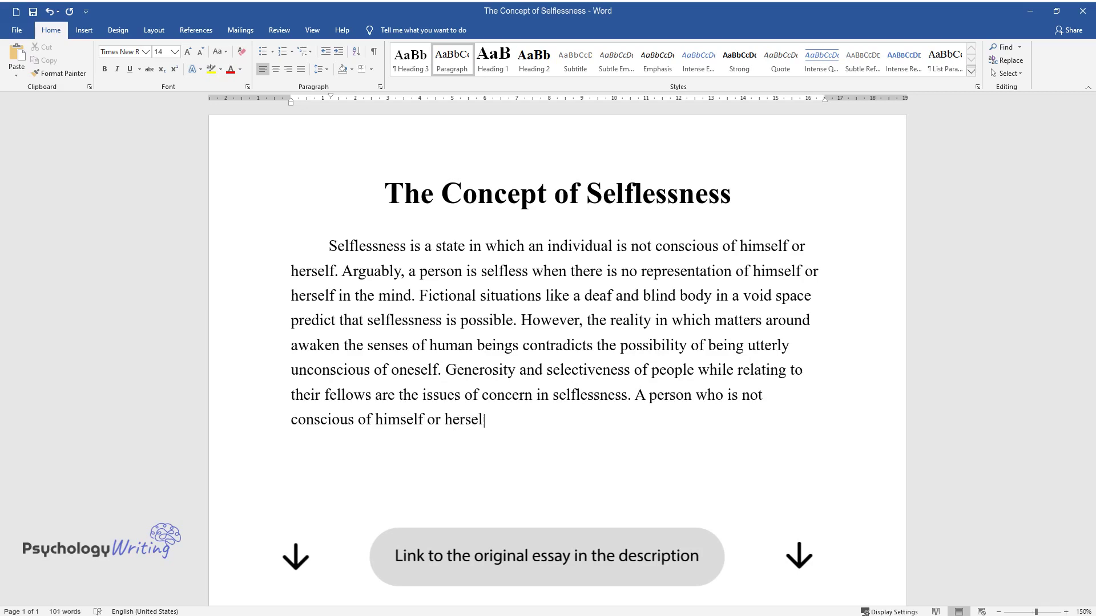
text(f would not be selective while ser)
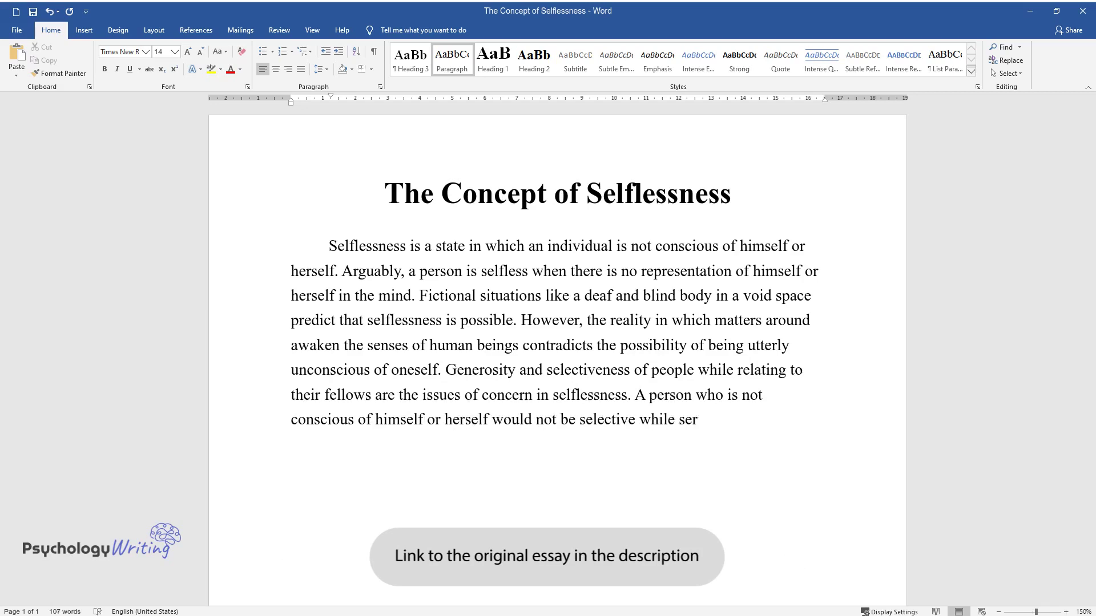
text(vicing others. Thus, natural selec)
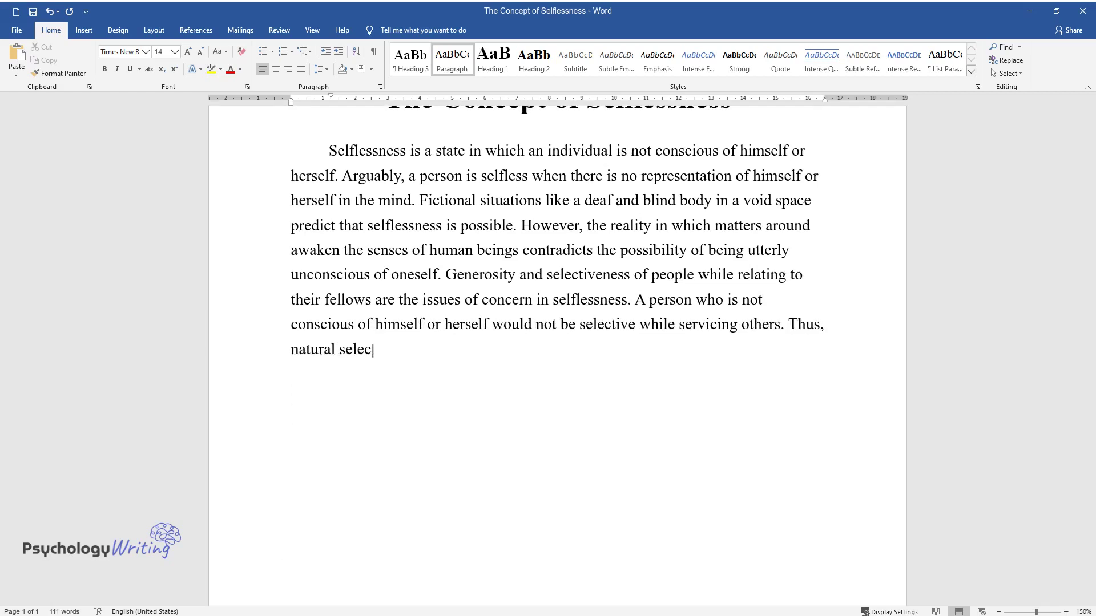
Step: Write "Thus, natural selection and costly signal theories that base the survival of living organisms on the quality they exhibit would be nullified by the possibility of selflessness."
text(tion and costly signal theories t)
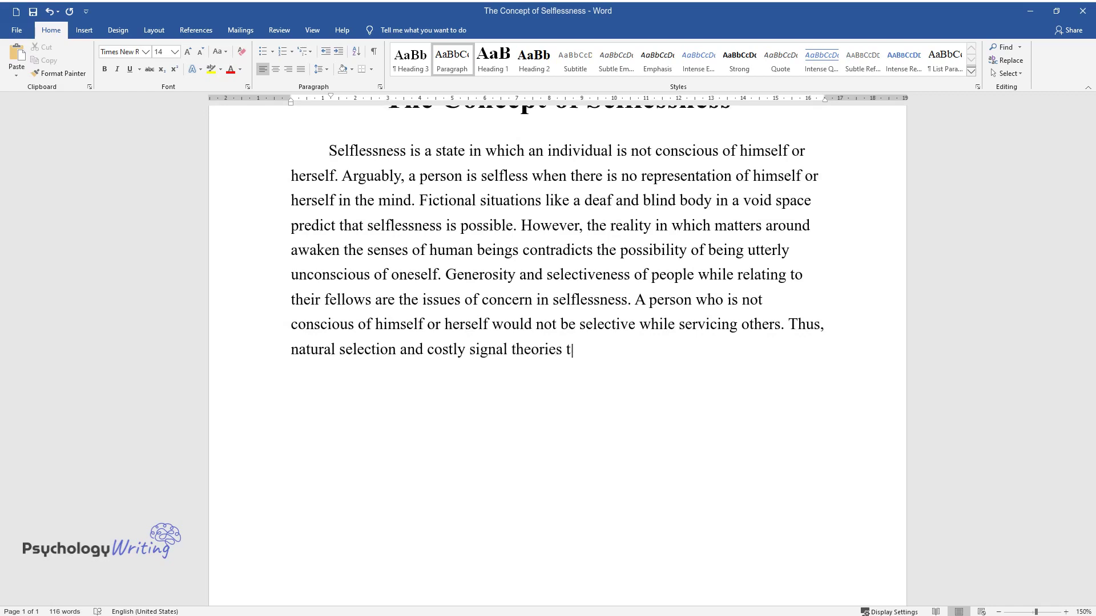
text(hat base the survival of living or)
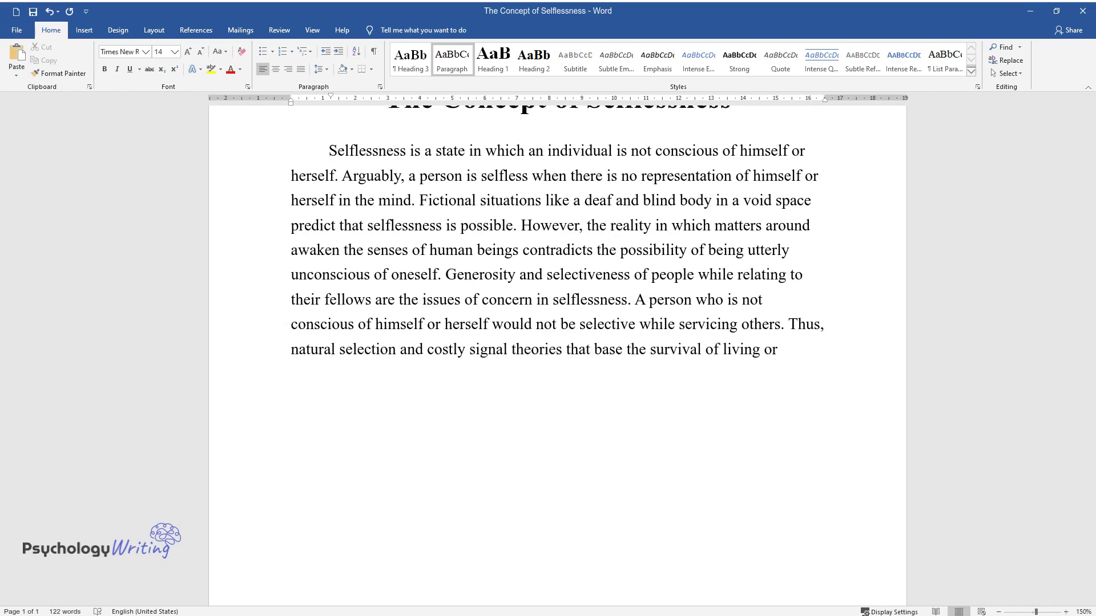
text(ganisms on the quality they exhibi)
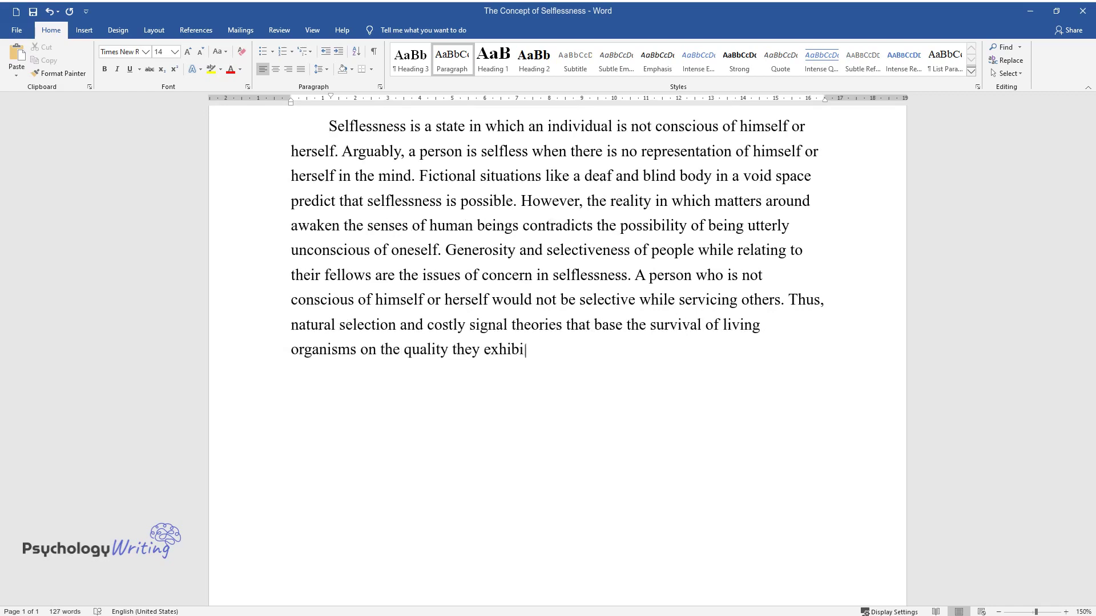
text(t would be nullified by the possib)
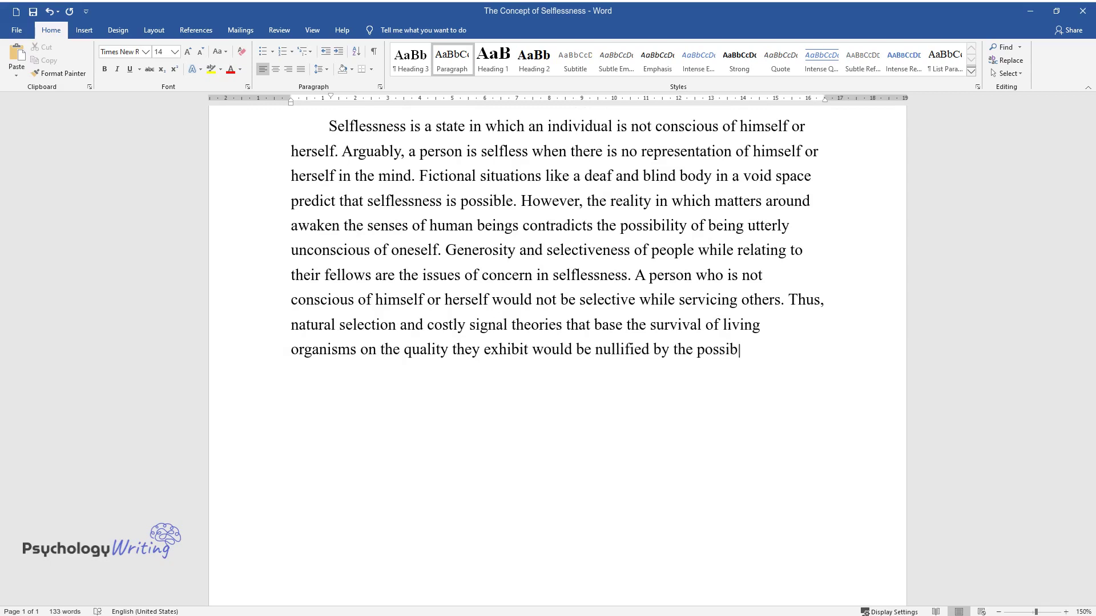
text(ility of selflessness. Th)
Step: End the first paragraph with "This paper discusses whether anyone is selfless with an emphasis on self-consciousness and preferences in making choices."
text(is paper)
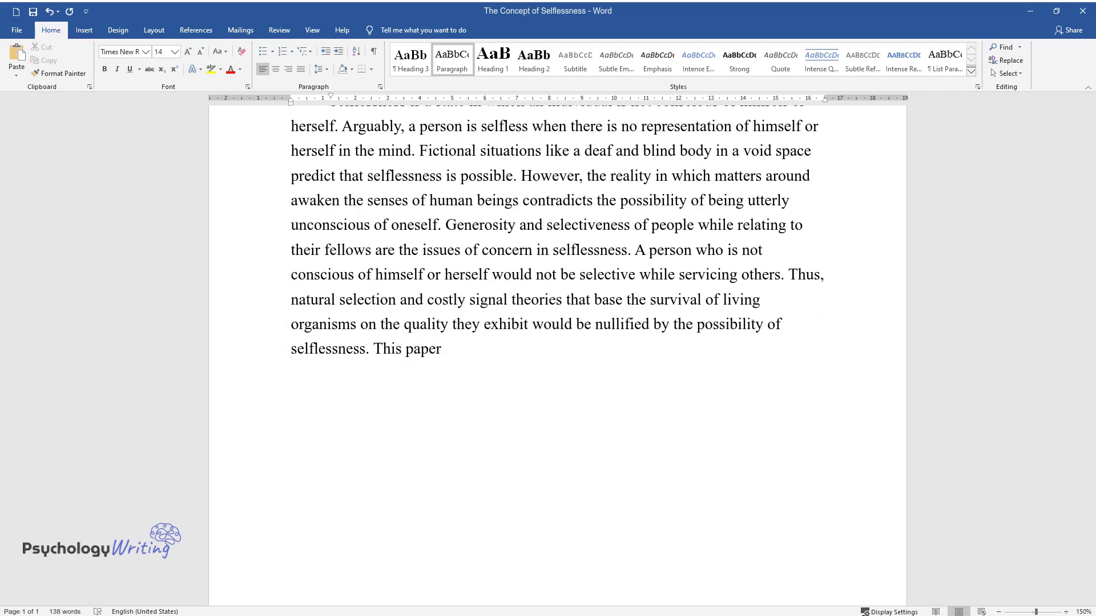
text( discusses whether)
text( anyone is selfless with an emphasis on self-consci)
text(ousness and preferences in making)
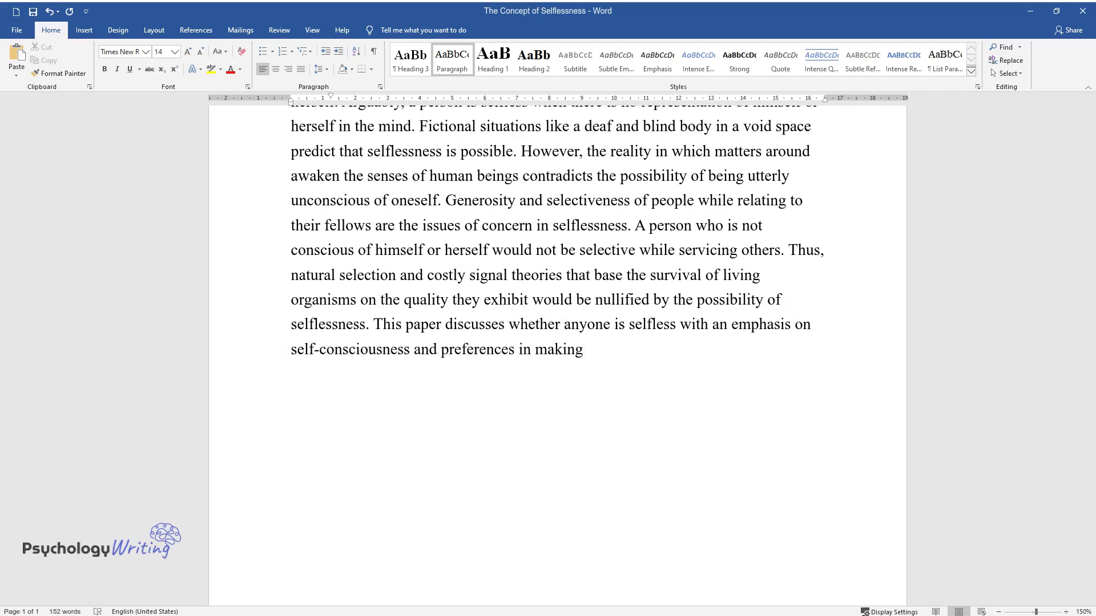
text( choices.)
Step: Start a second paragraph with "Consciousness encompasses being informed of events that have left diverse experiences in a person’s life."
key(Return)
text(Conscio)
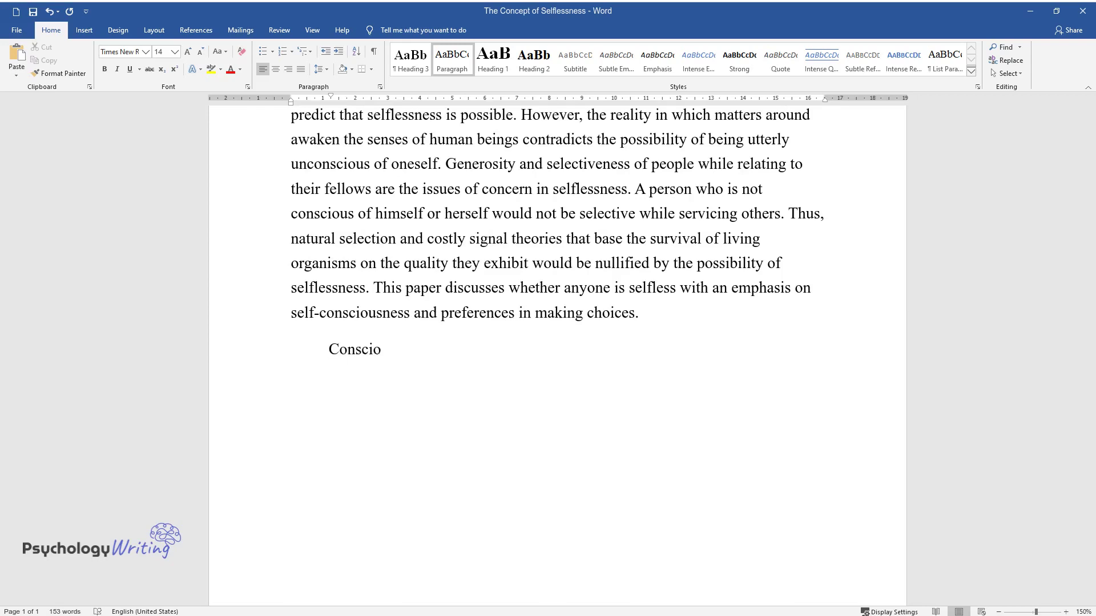
text(usness encompasses being informed )
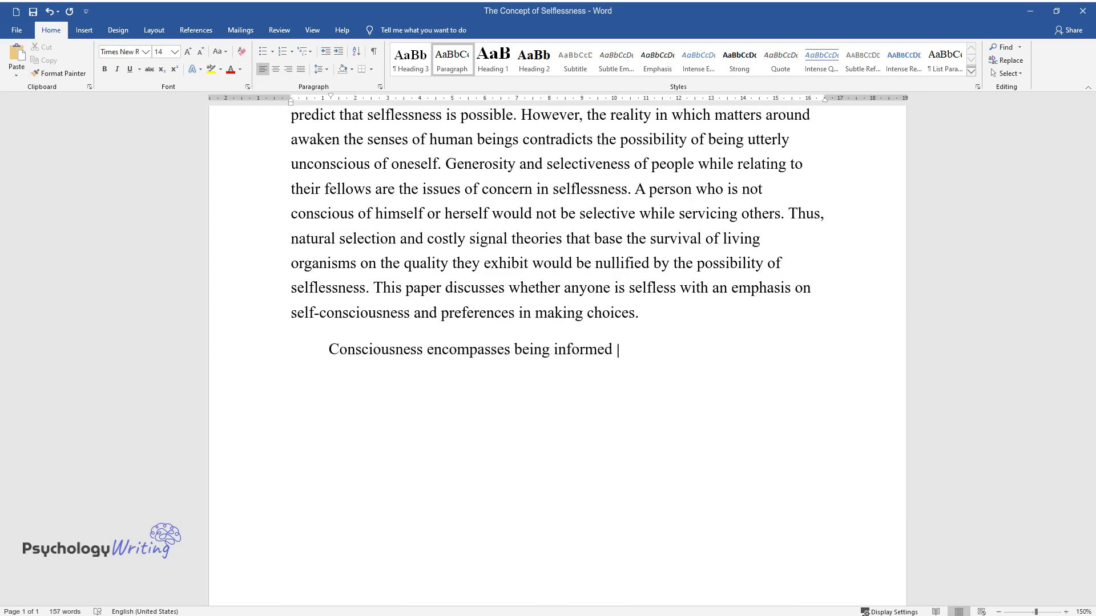
text(of events that have left diverse experience)
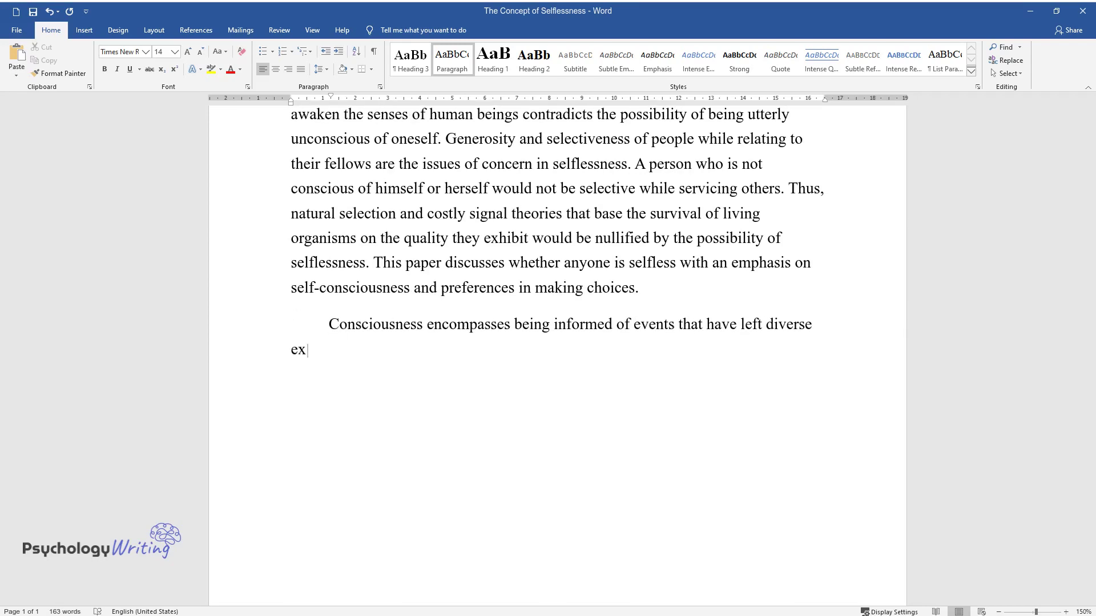
text(s in a person's life. There are different a)
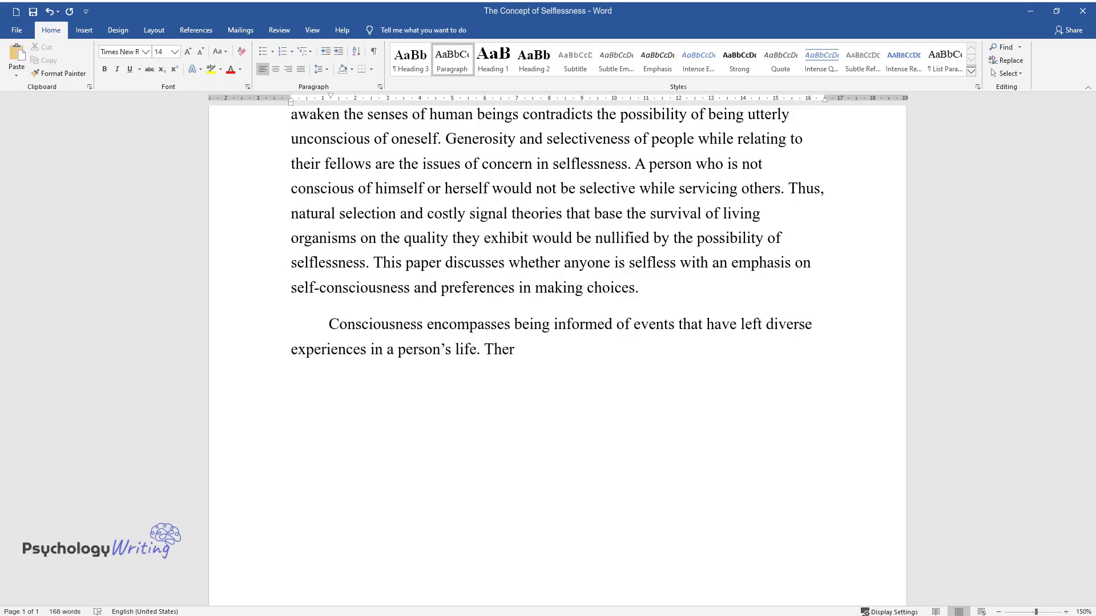
Step: Continue with "There are different aspects of self-notion, which are, a sense of owning the body, having the body as an agent, being cognitive, and decision-making."
text(spects of self-not)
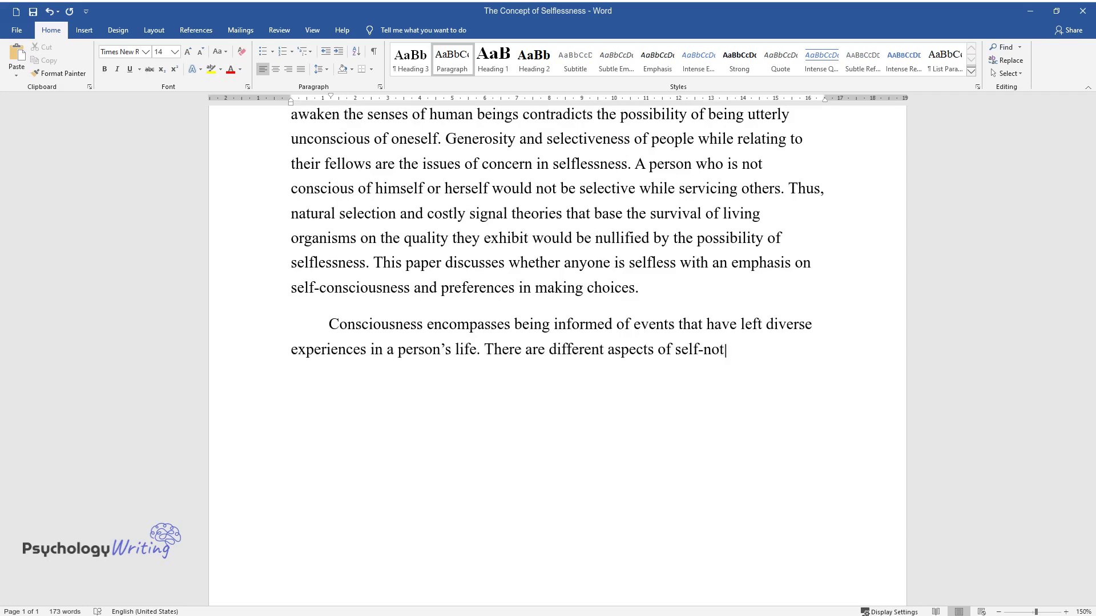
text(ion, which are, a sense of owning )
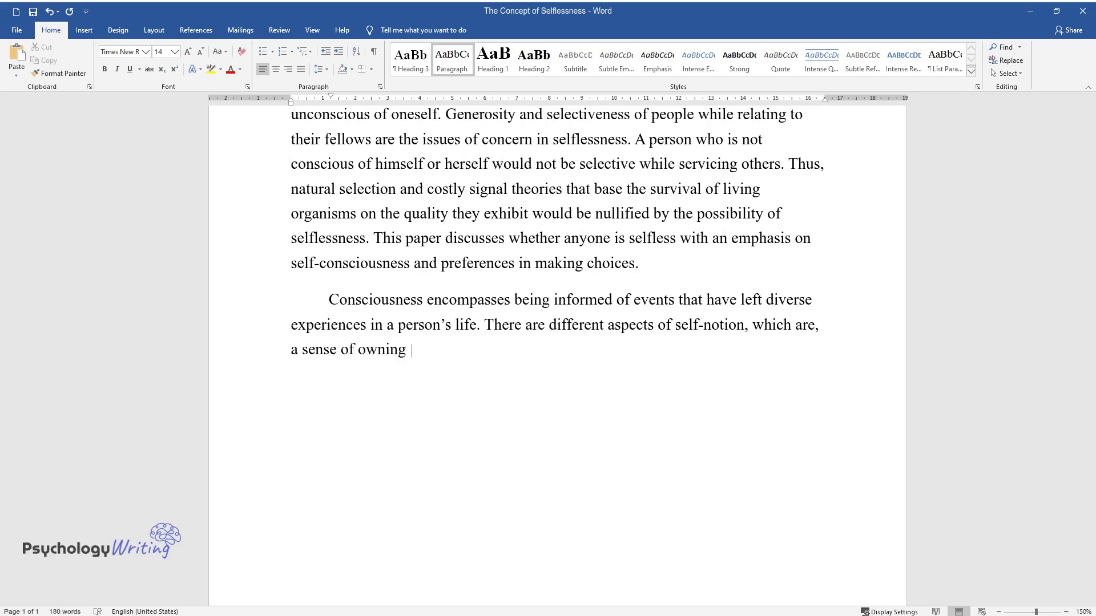
text(the body, having the body as an age)
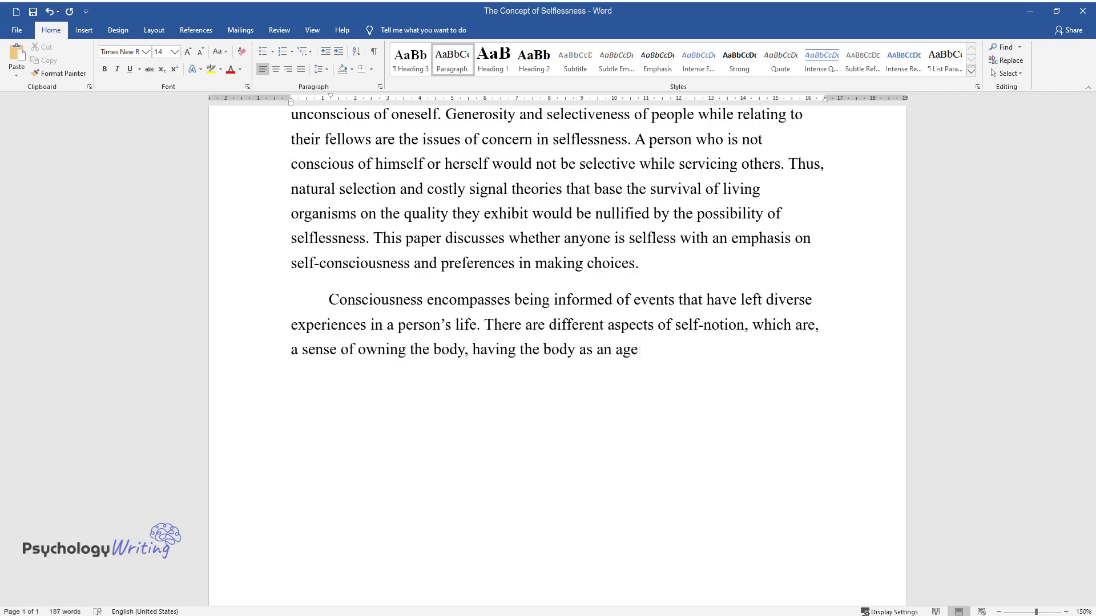
text(nt, being cognitive, and decision-making. I)
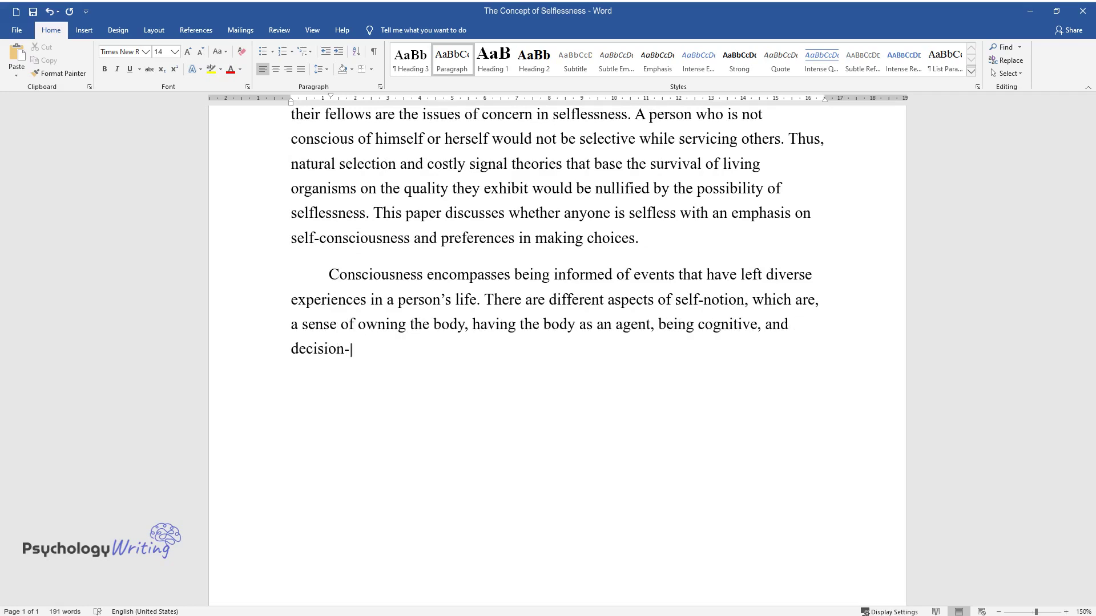
Step: Continue with "It is conceivable from these attributes that complete selflessness cannot exist since at no instance can a person lose all the notions of conscience."
text(t is conceivable from thes)
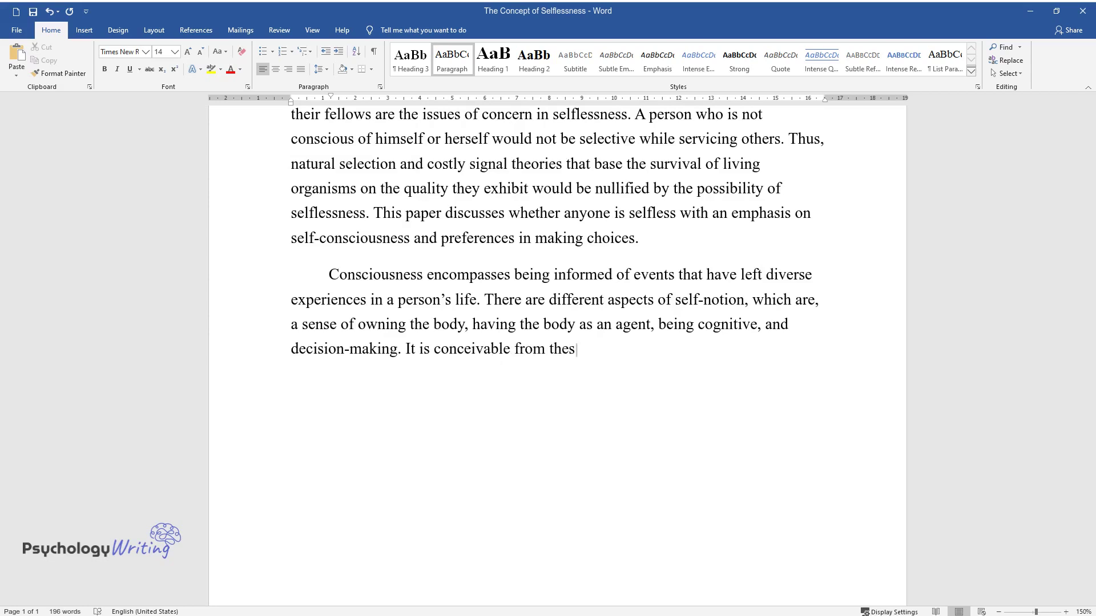
text(e attributes that complete selfles)
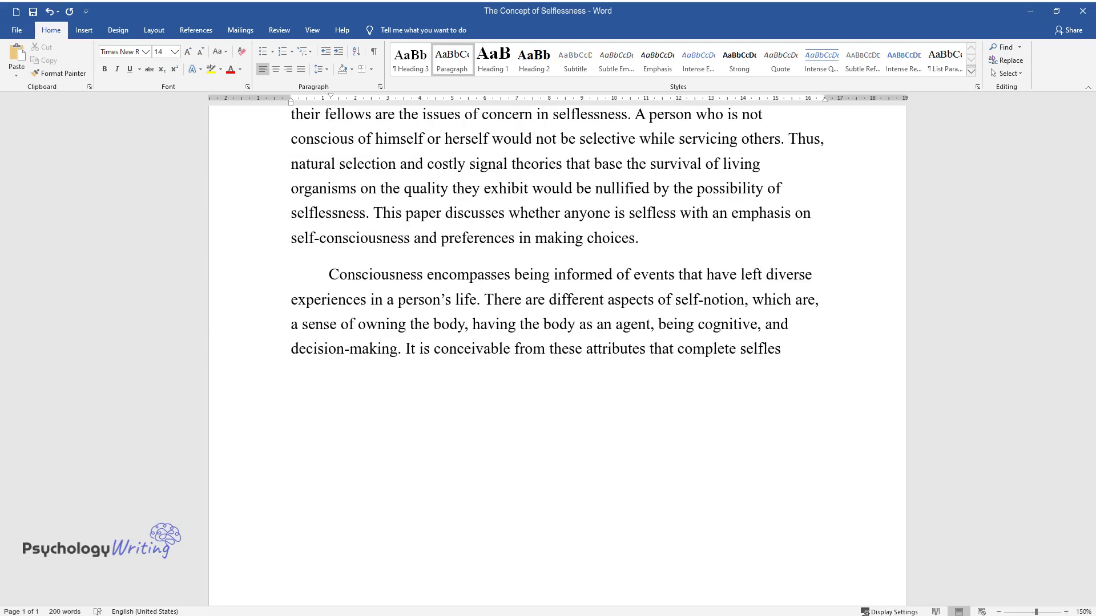
text(sness cannot exist since at no inst)
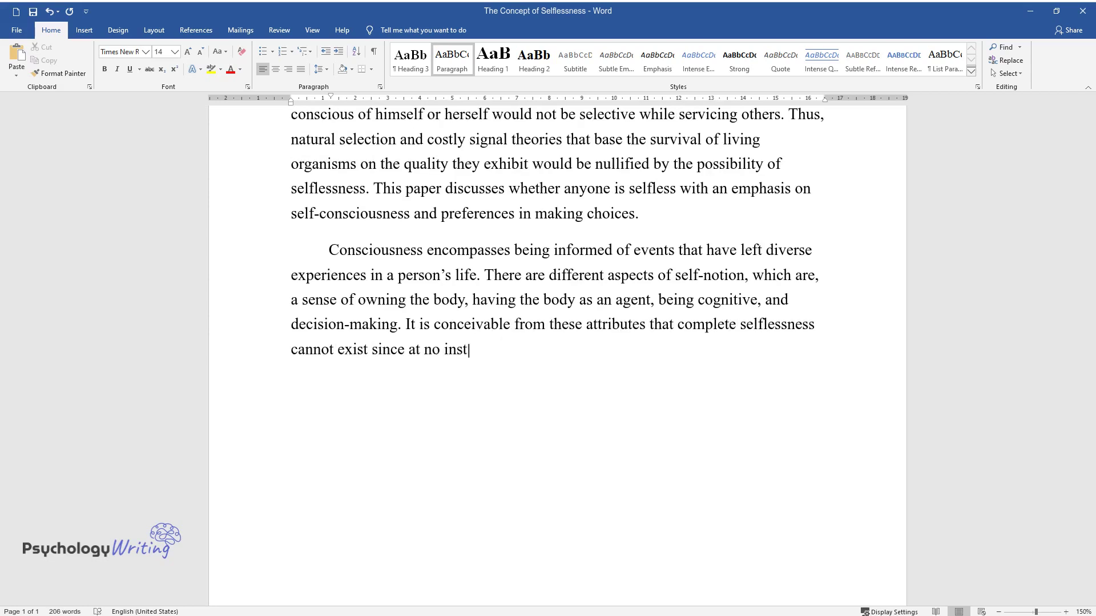
text(ance can a person lose all the not)
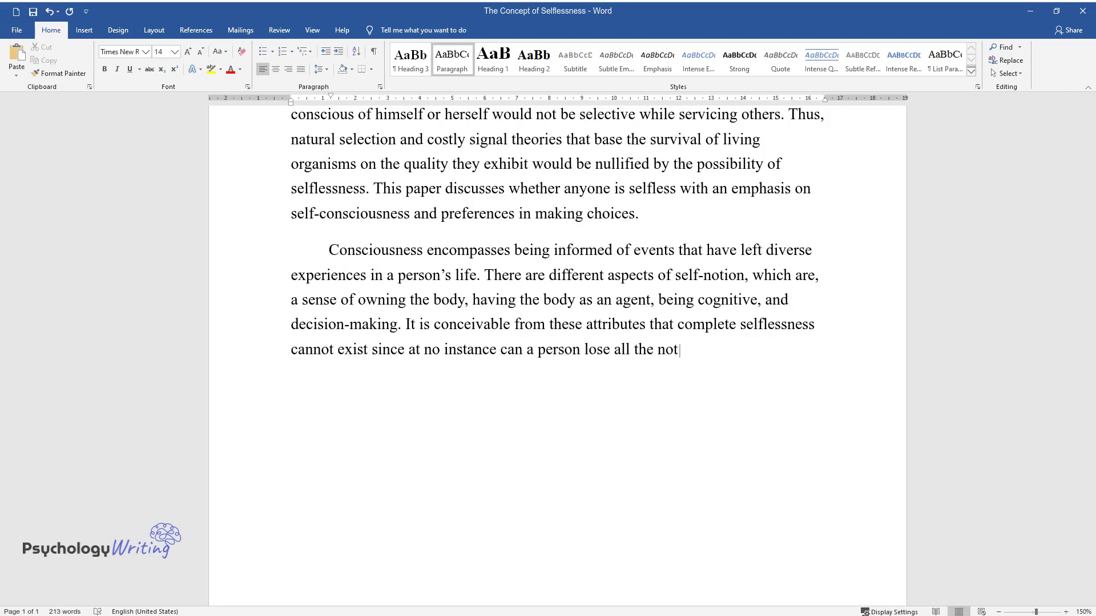
text(ions of conscience. However, partia)
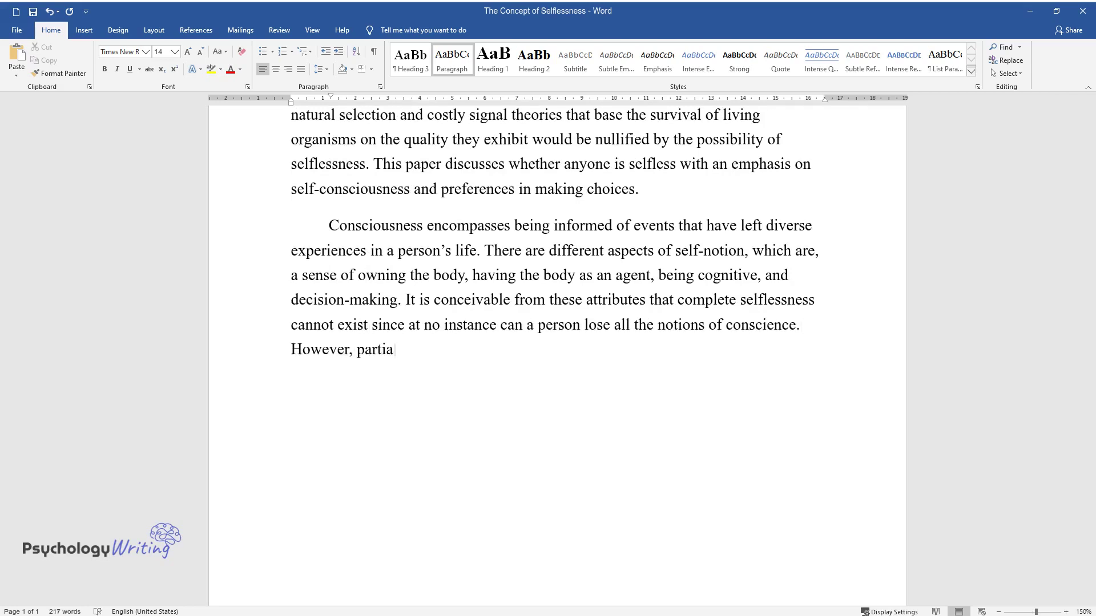
Step: Add "However, partial altruism exists because of the possibility of an individual lacking one or two of the assumptions involved in self-recognition."
text(l altruism exists because of the p)
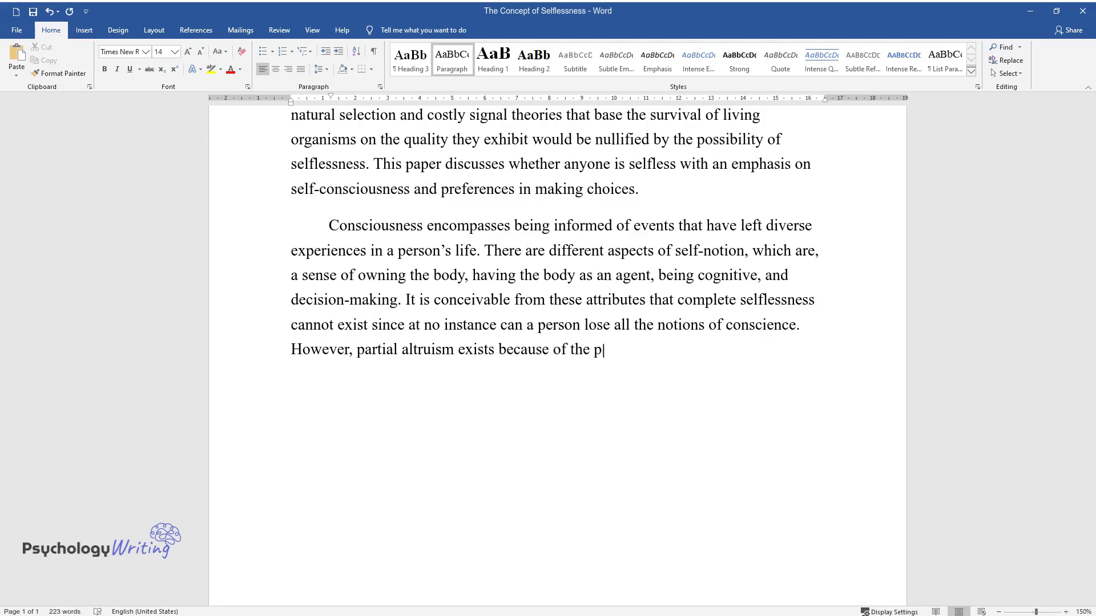
text(ossibility of an individual lacking)
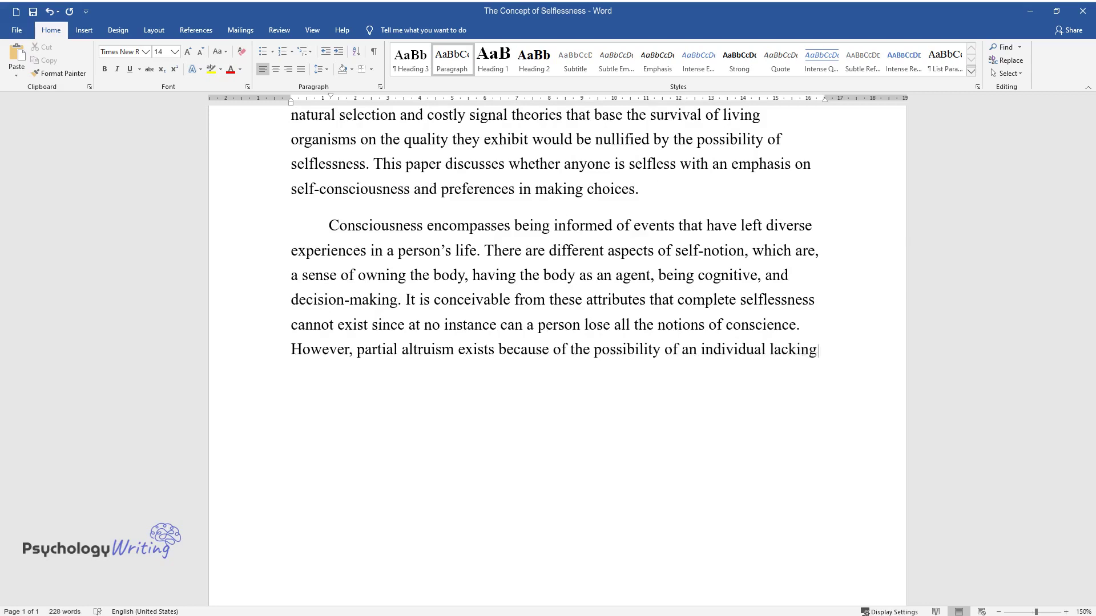
text( one or two of the assumptions inv)
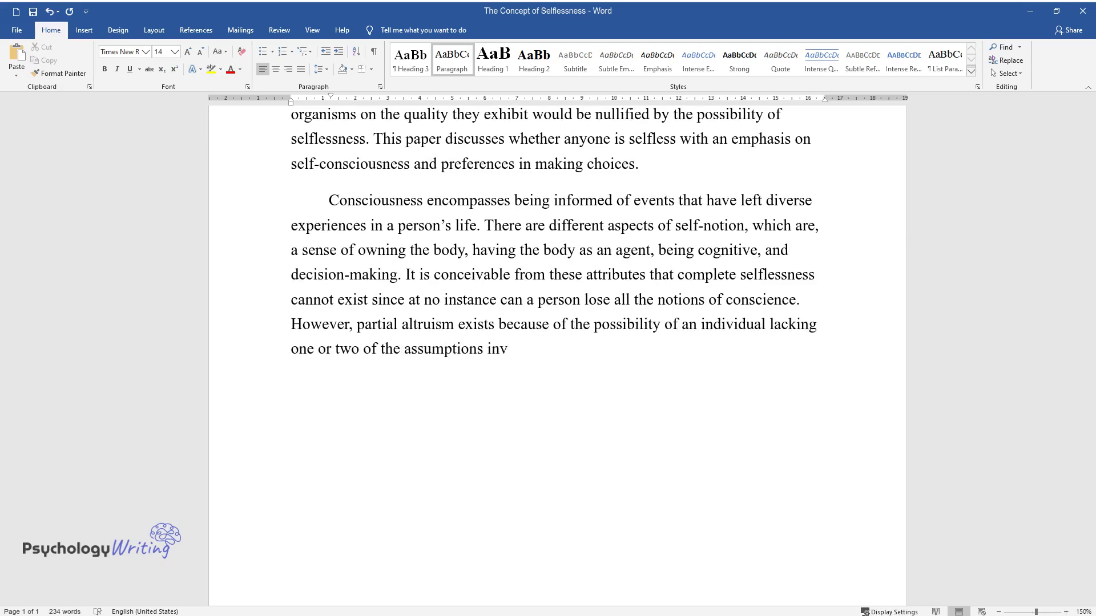
text(olved in self-recognition. It is th)
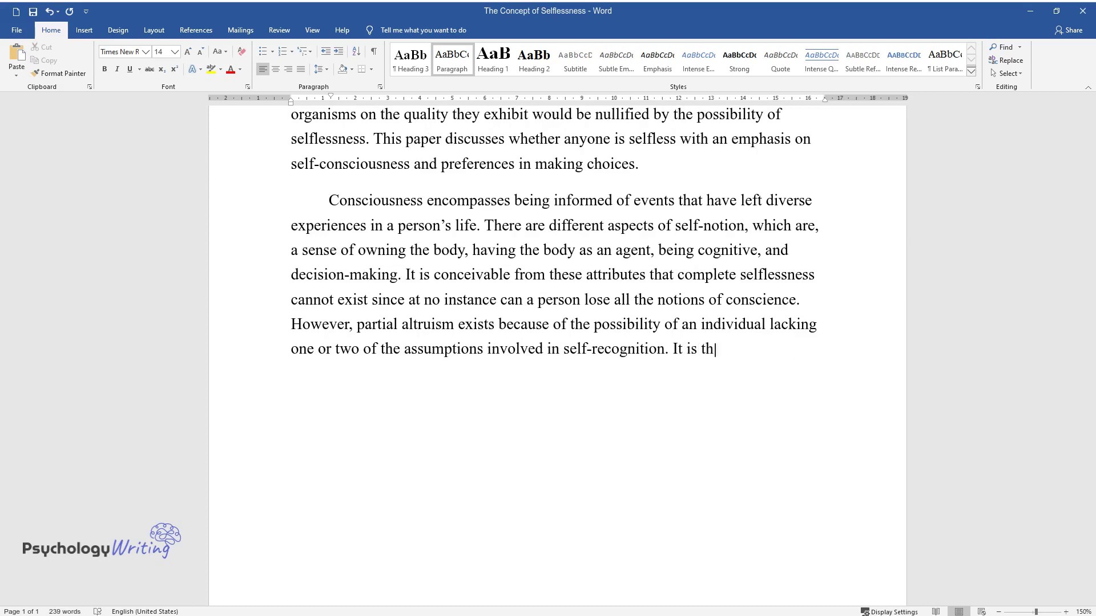
Step: Write "It is through having in conscience about one’s body that intuition and meditations become processes of decision making."
text(rough having in conscience about o)
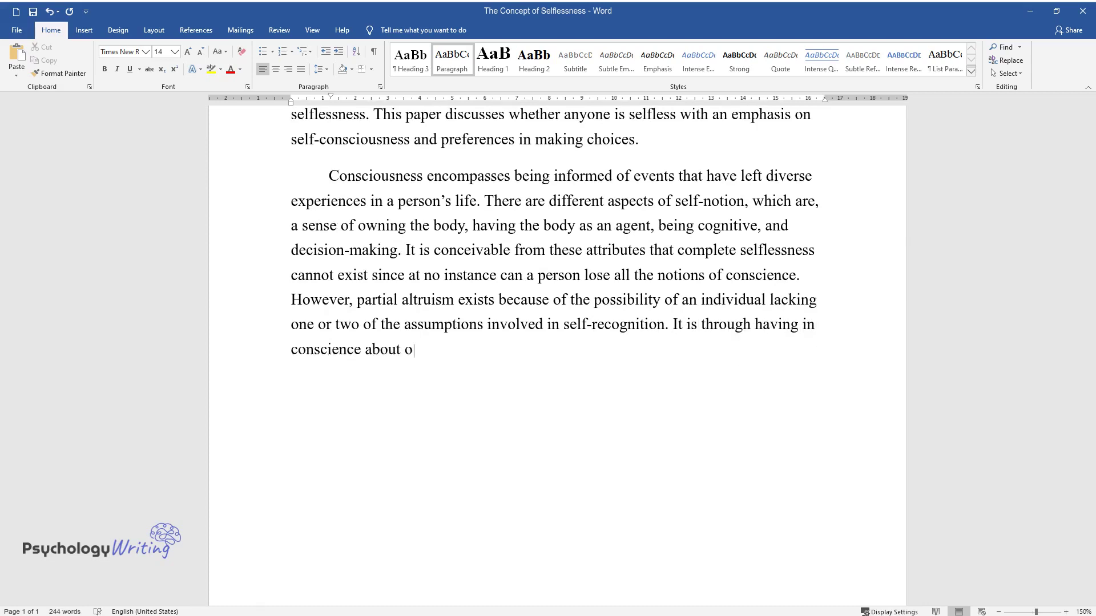
text(ne’s body that intuition and medit)
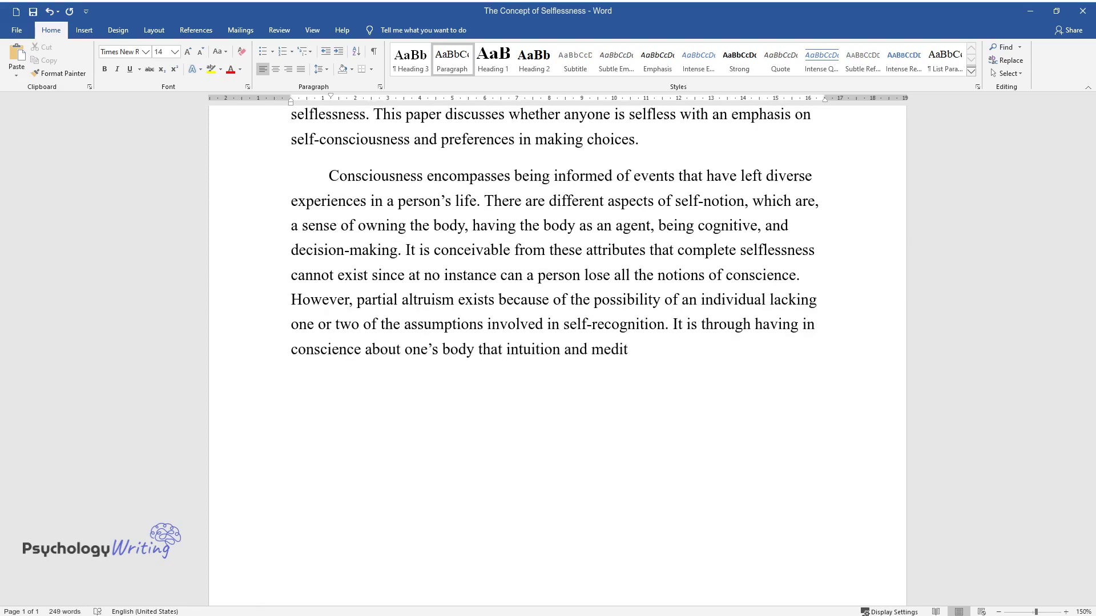
text(ations become processes of decision)
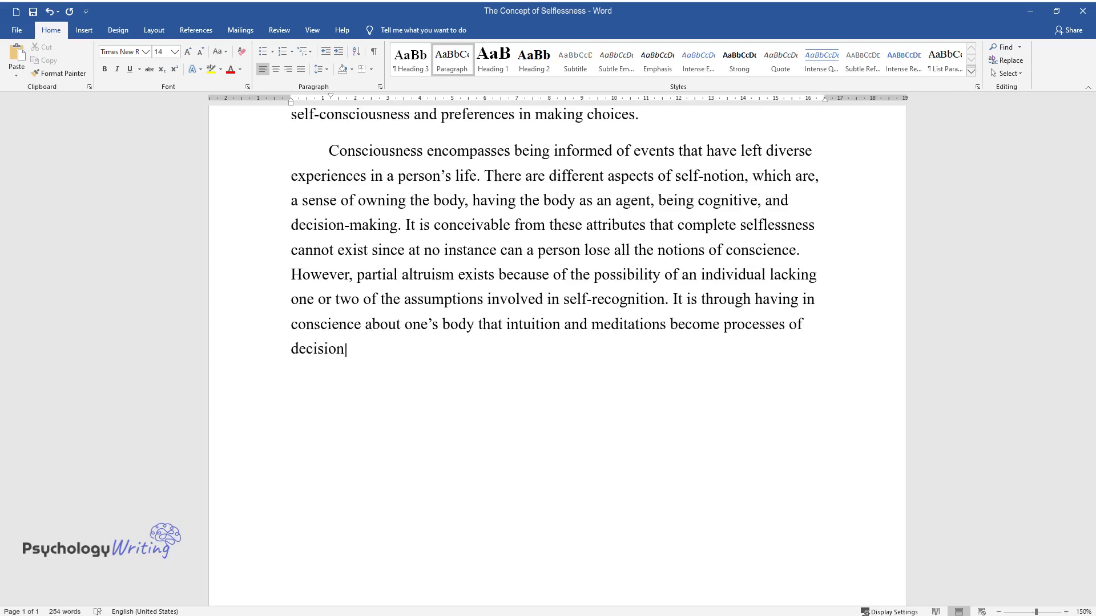
Step: End the second paragraph with "The implication is that being aware of one’s self makes it impossible to be selfless."
text( making. The implication is that b)
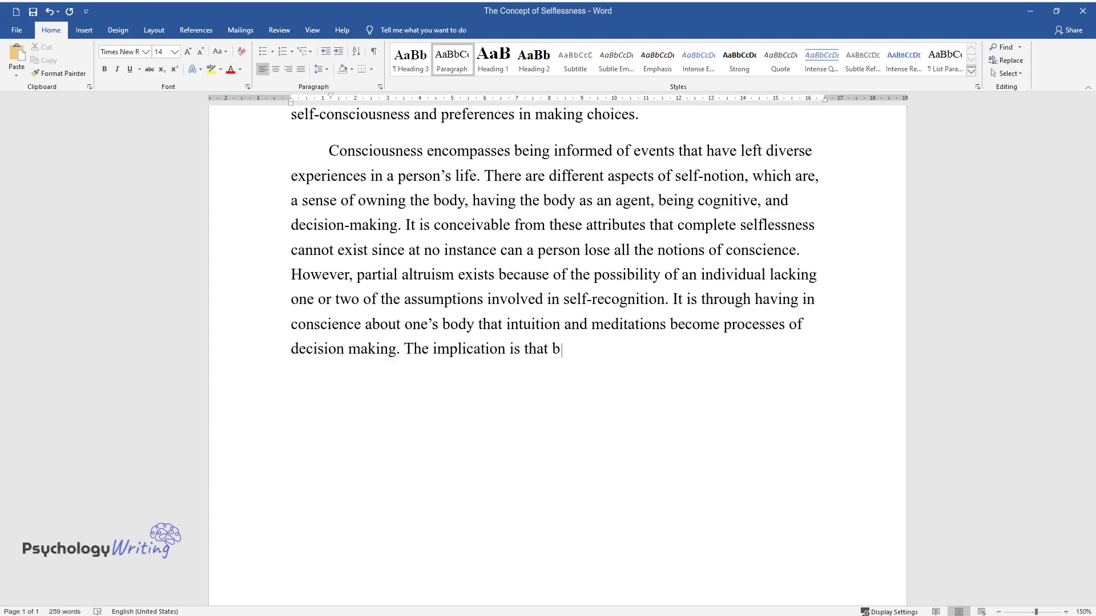
text(eing aware of one’s self makes it impossible to be selfless.)
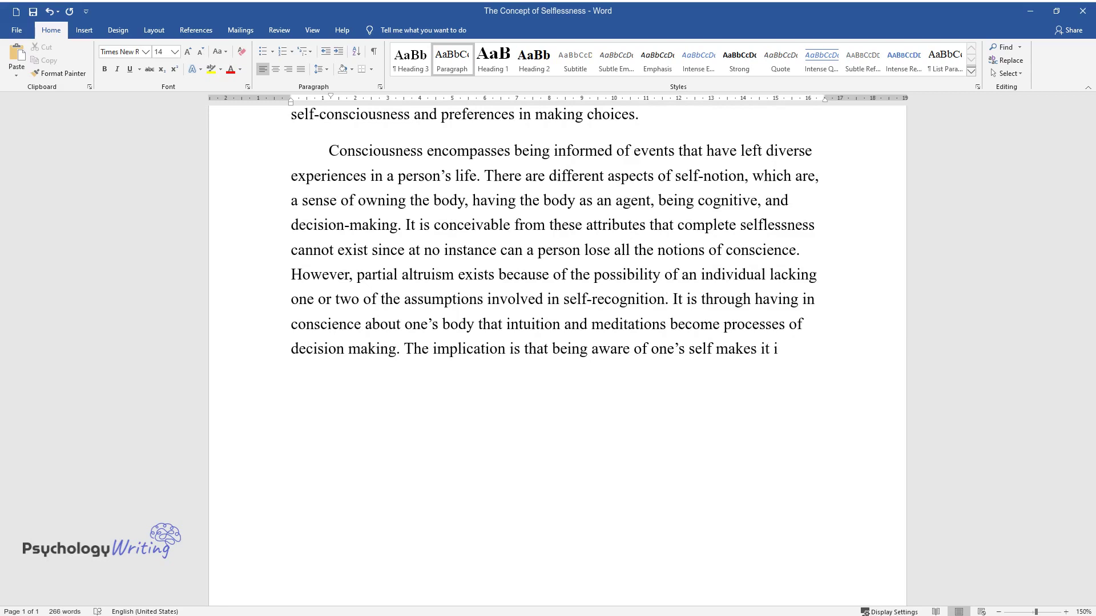
key(Return)
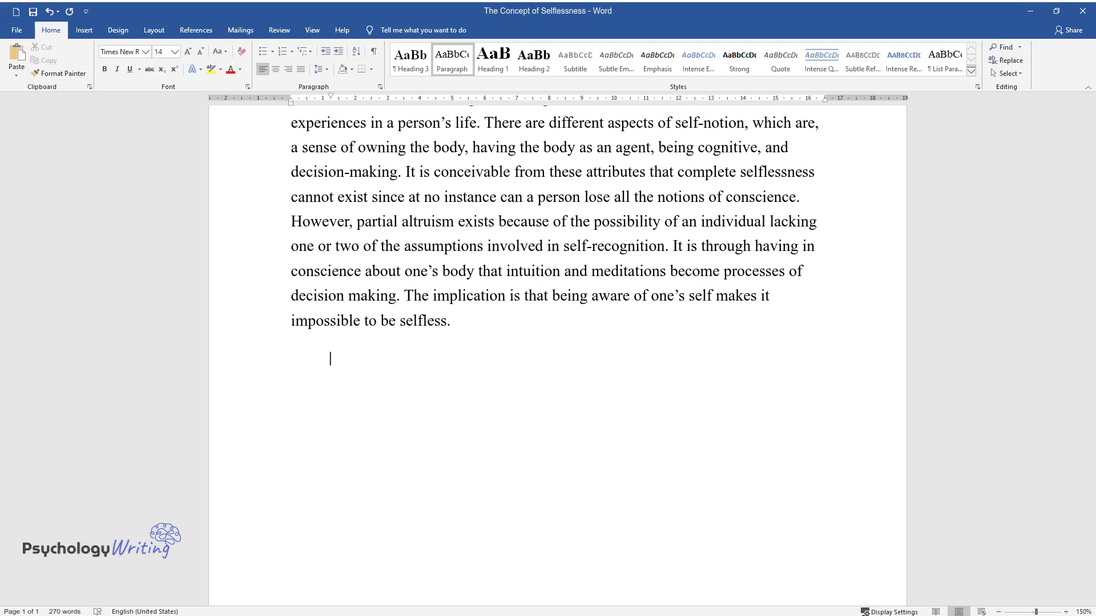
Step: Start a third paragraph with "Preferences in making choices or distinguishing one event from the rest are impossible to achieve in a selfless state."
text(Preferences in)
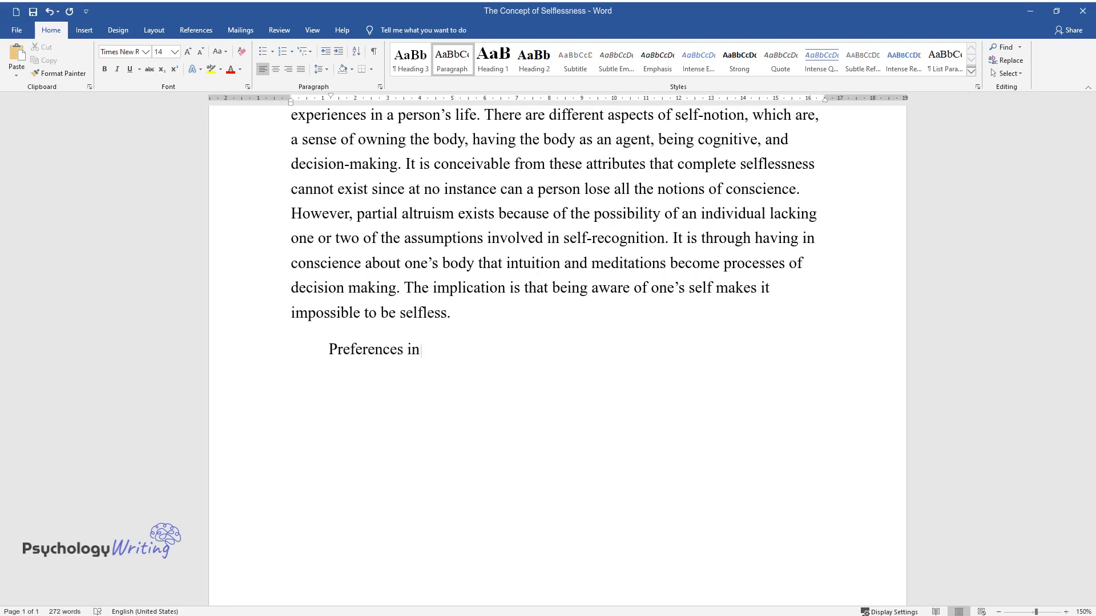
text( making choices or distinguishing o)
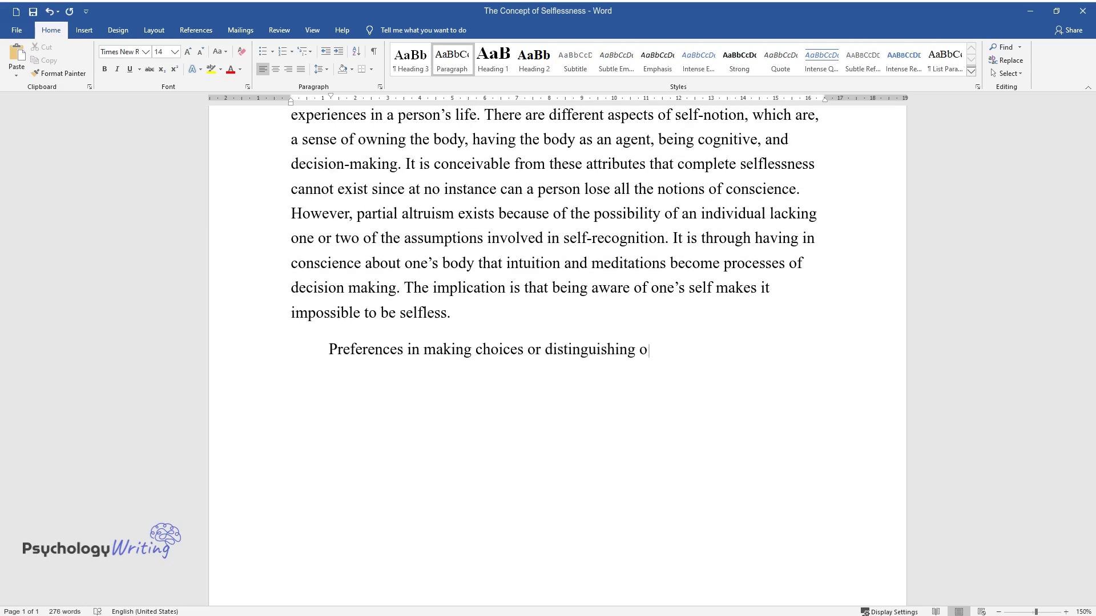
text(ne event from the rest are impossi)
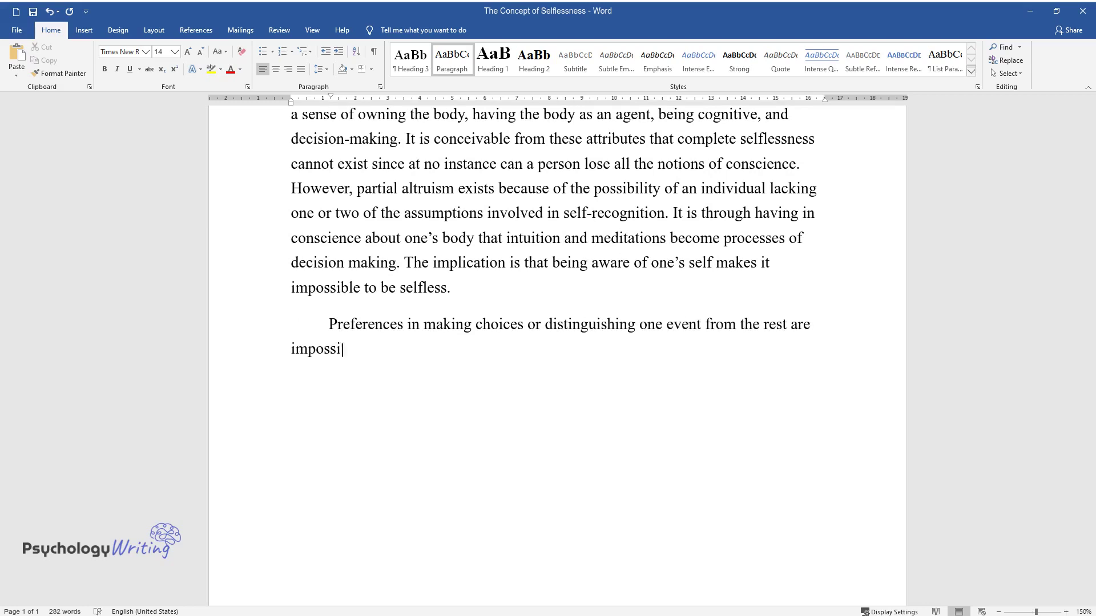
text(ble to achieve in a selfless state.)
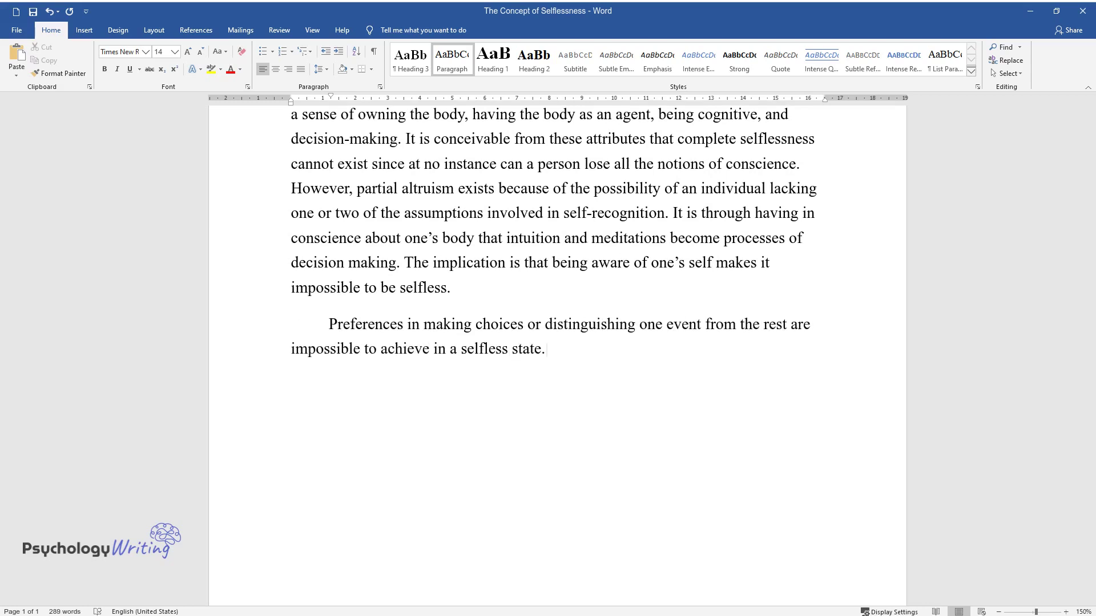
Step: Continue with "The chance that a person is not selective is exhibited in generosity while dealing with people on different occasions."
text( The chance that a person is not s)
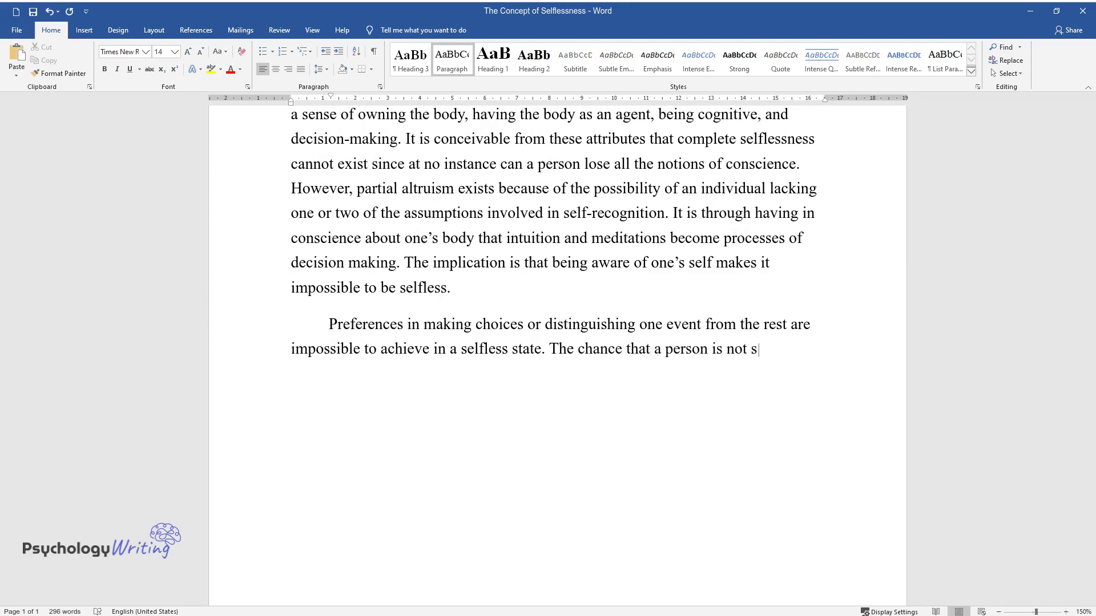
text(elective is exhibited in generosity)
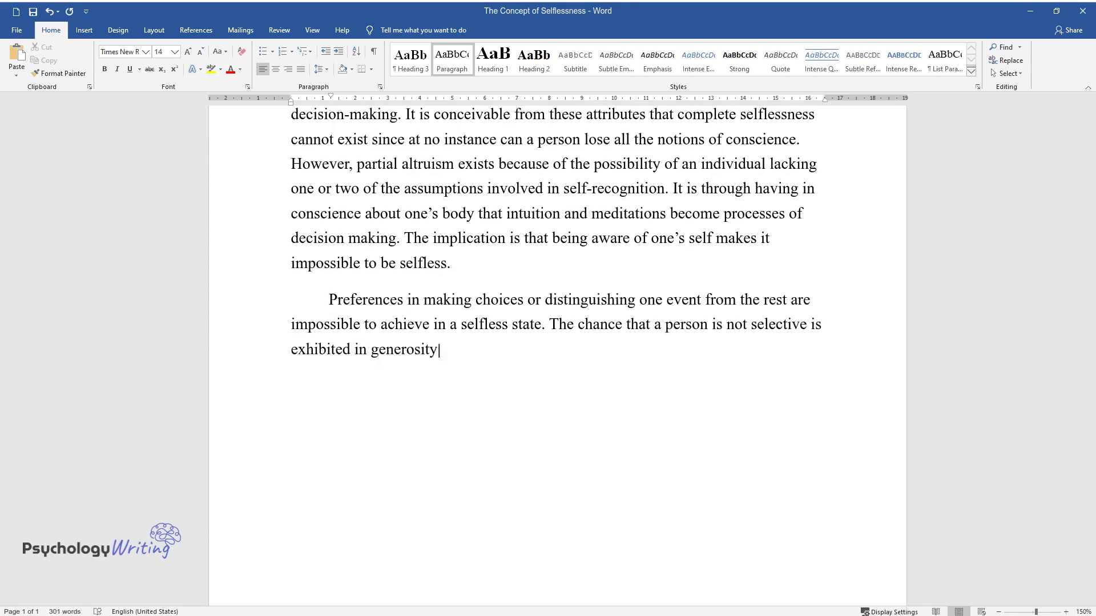
text( while dealing with people on diff)
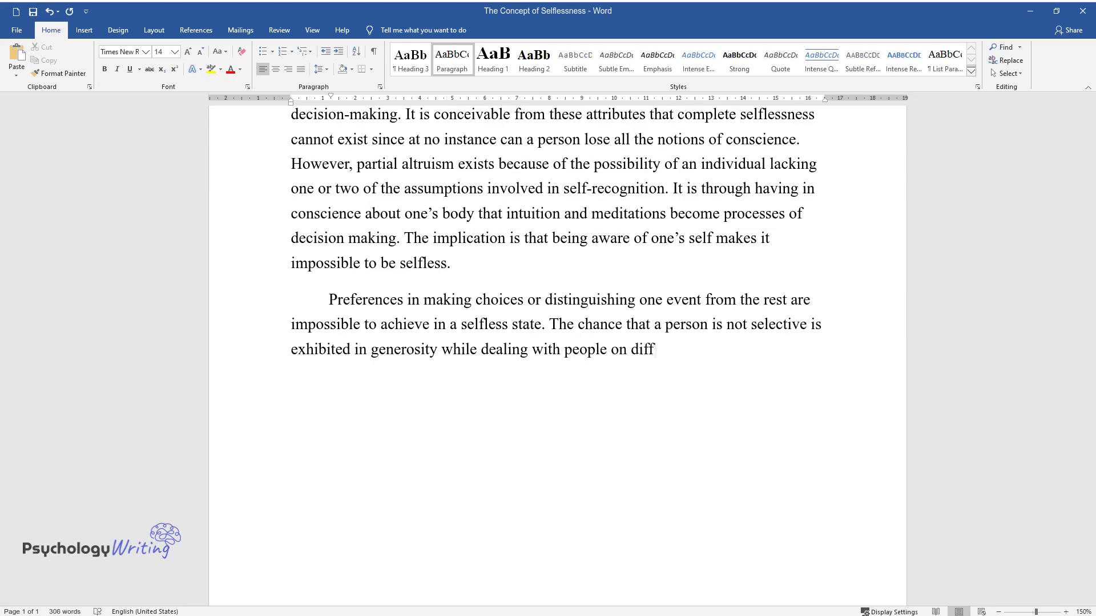
text(erent occasions. However, kindness is outwi)
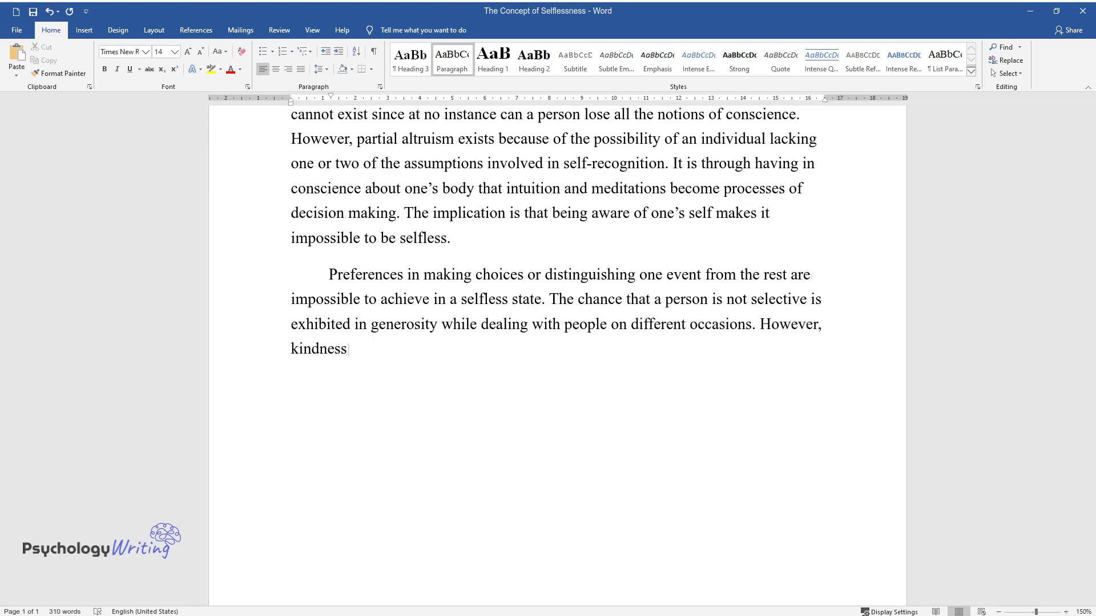
Step: Write "However, kindness is outwitted by the natural selection theory, which draws into the understanding that survival in an environment requires a given trait."
text(tted by the natural selection theory, which draws into the un)
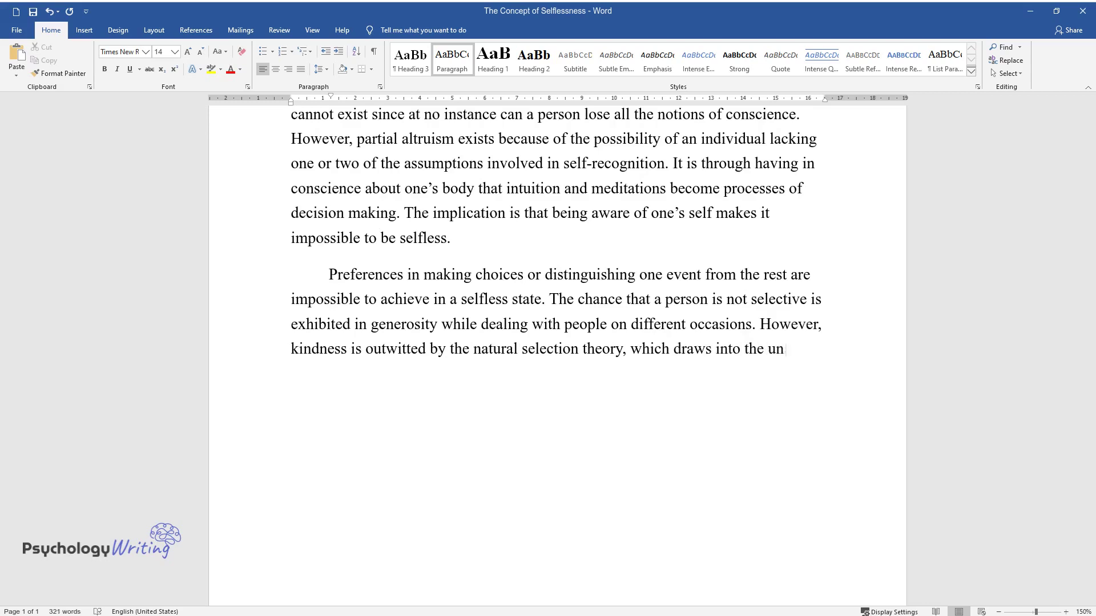
text(derstanding that survival in an en)
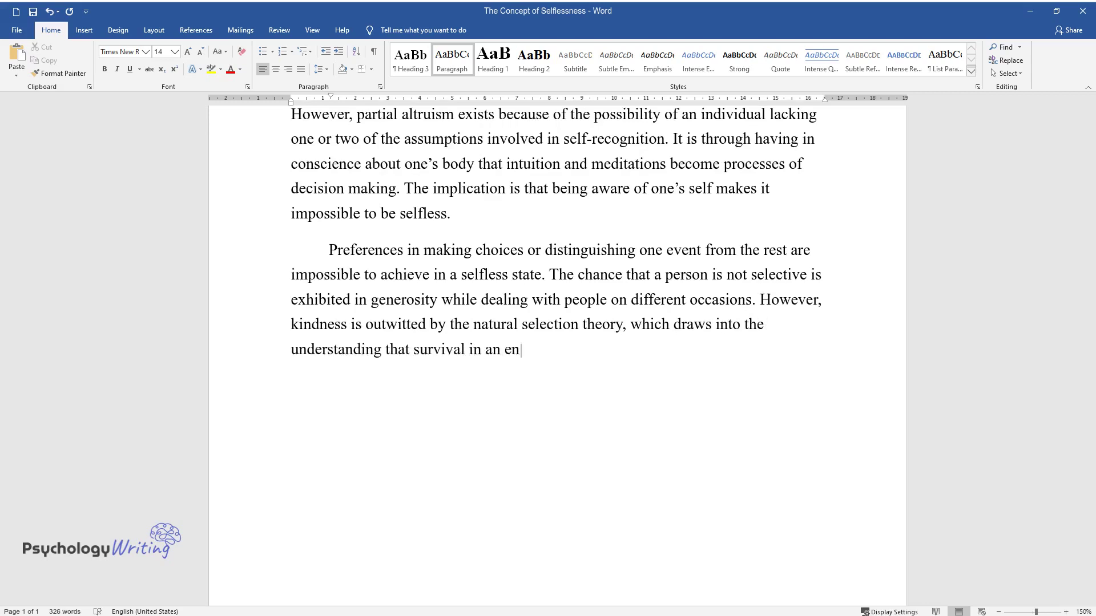
text(vironment requires a given trait. )
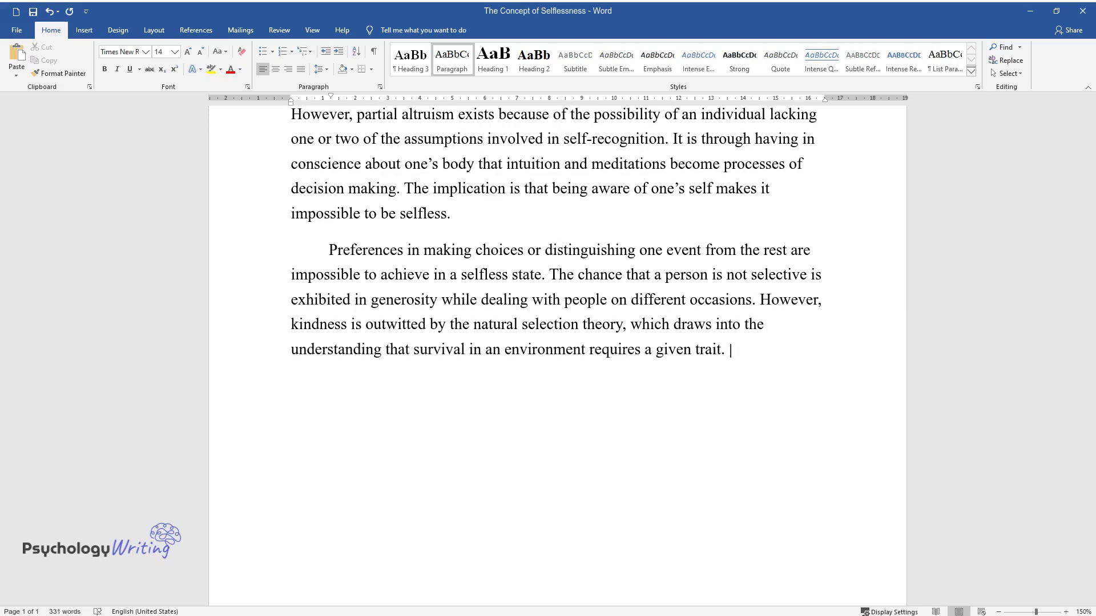
Step: Add the example "For instance, the selection of sex mate in the human population involves a preference for beauty by men."
text(For instance, the selectio)
text(n of sex )
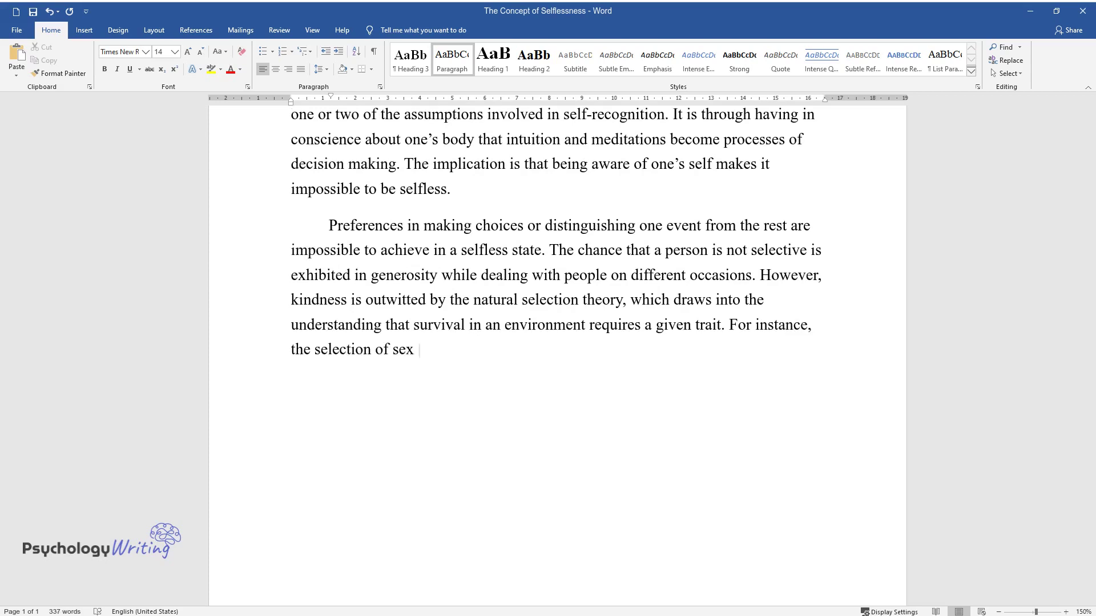
text(mate in the human population invol)
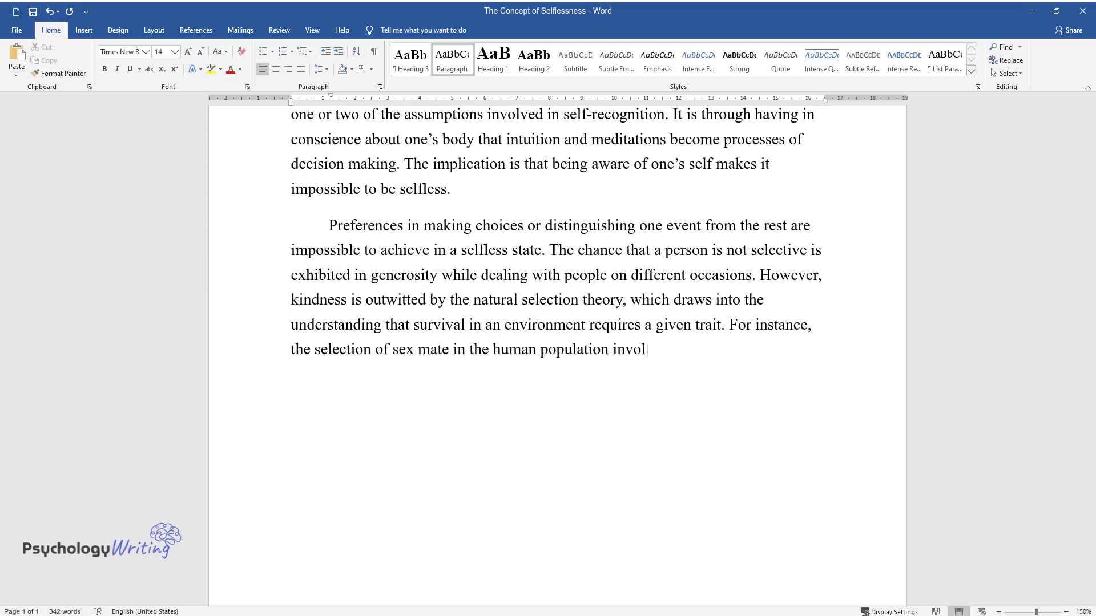
text(ves a preference for beauty by men.)
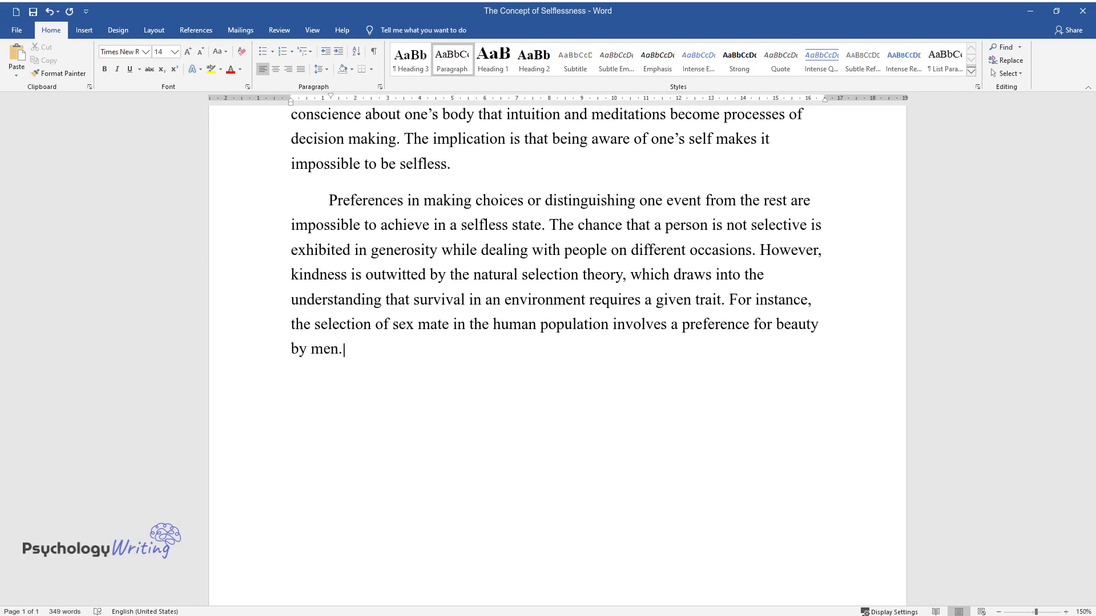
Step: Continue with "It shows that being selective on an attractive woman by a man would make him show charity to her."
text( It shows that being selective on )
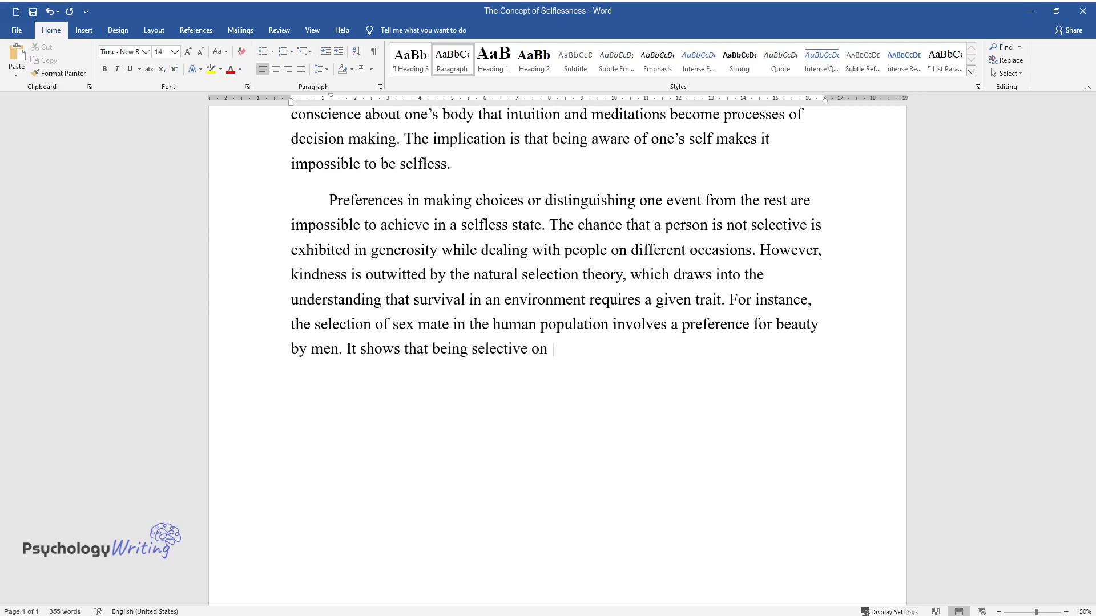
text(an attractive woman by a man would )
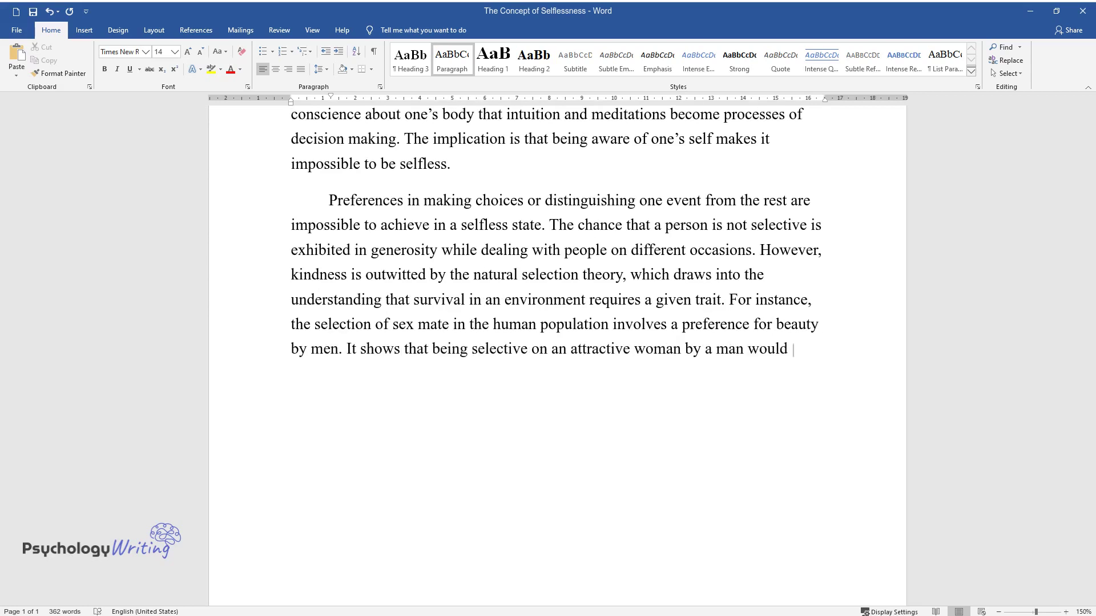
text(make him show charity to her. Anal)
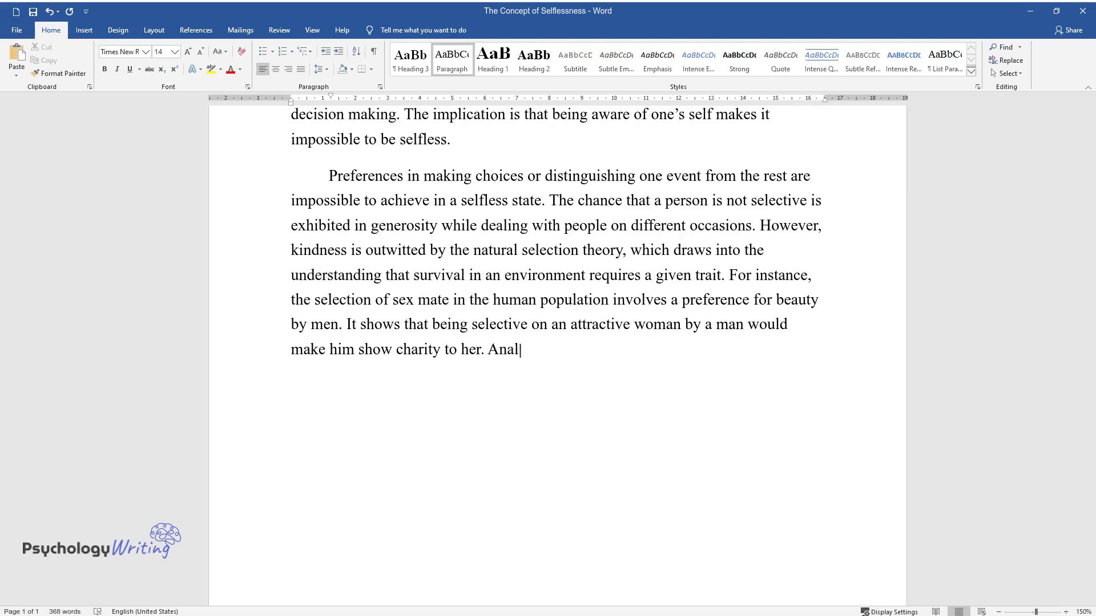
Step: Continue with "Analytical experiments have demonstrated that donations of men to meet the basic needs in a society mostly go into women’s affairs."
text(ytical experiments have demonstrate)
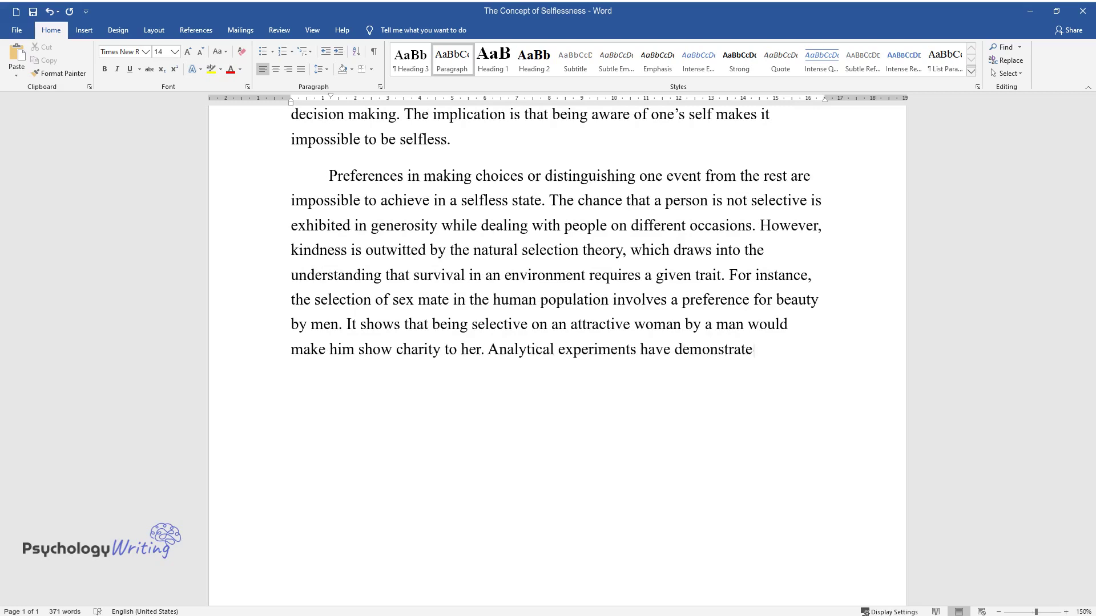
text(d that donations of men to meet th)
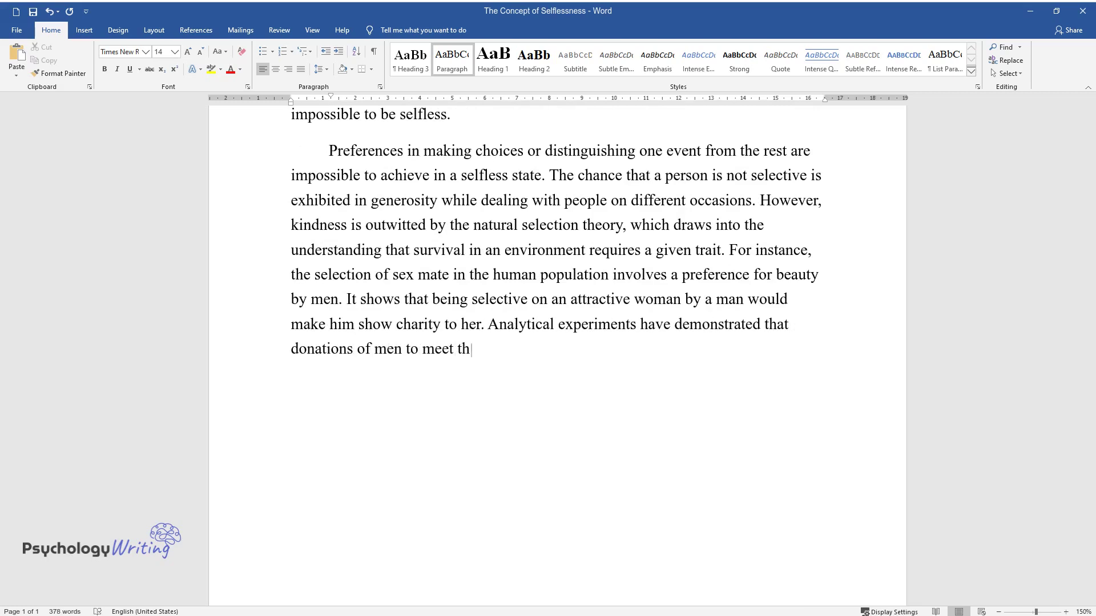
text(e basic needs in a society mostly go into women's affairs. Moreover, the servi)
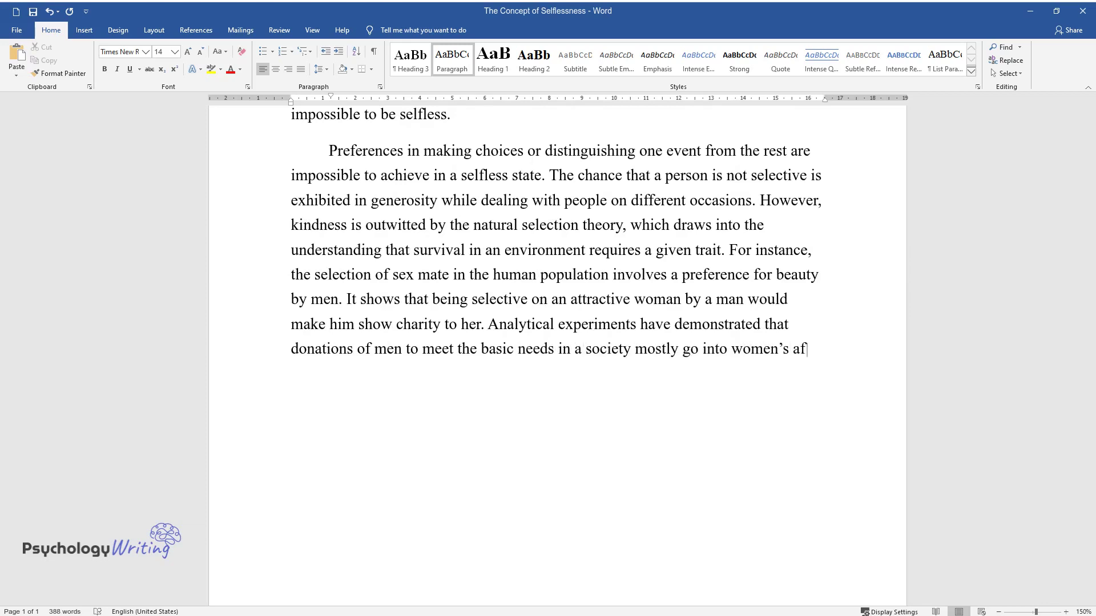
Step: Add the sentence "Moreover, the services a man would easily give to a woman are rarely given to fellow men."
text(ces a ma)
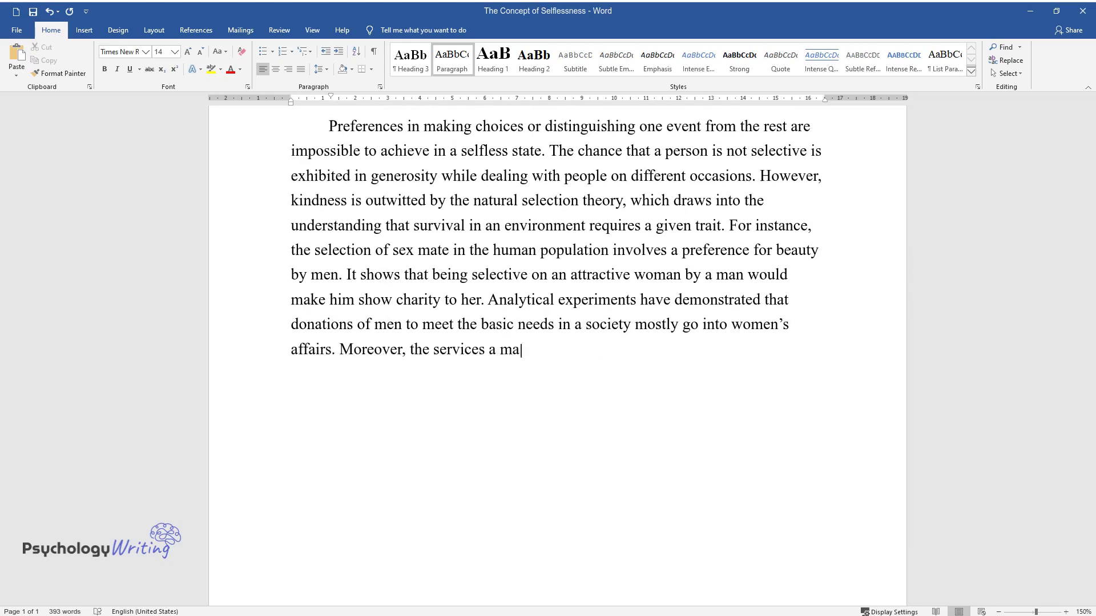
text(n would easily give to a woman are rarely given to fellow men. It imp)
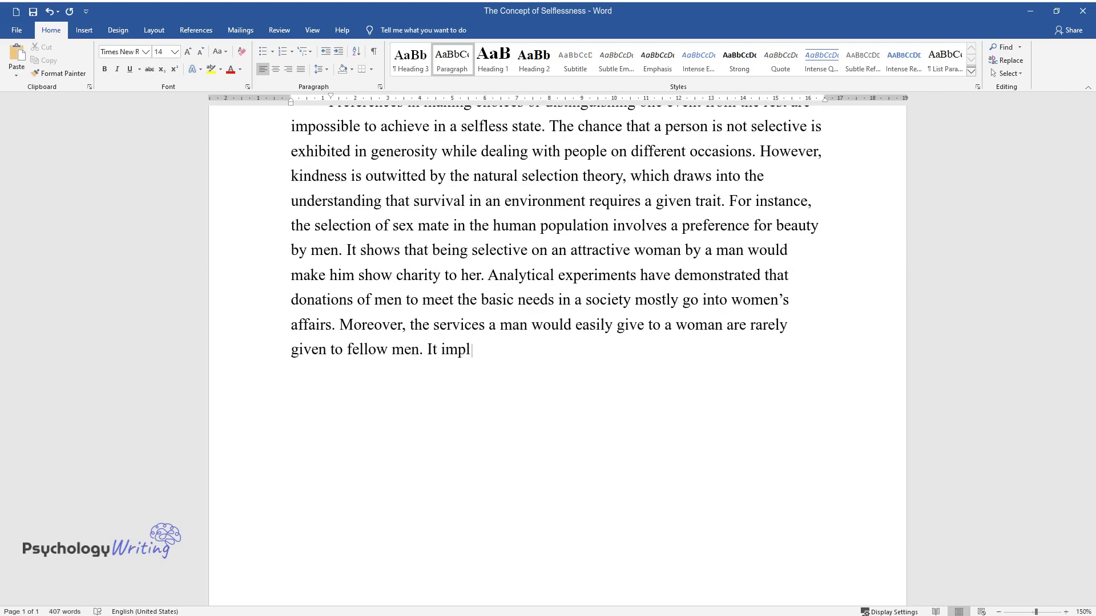
Step: End the paragraph with "It implies that the generousness of men is an indication of sex-mate preference and not selflessness." and start a new one
text(lies that the generousness of men is an indication of sex-mate prefere)
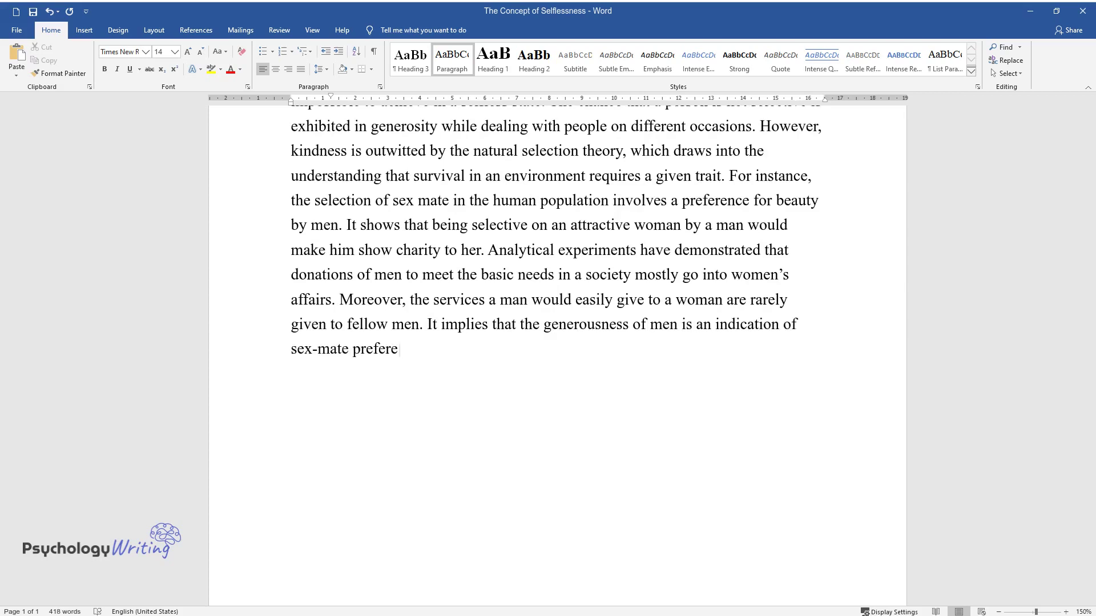
text(nce and not selflessness.)
key(Return)
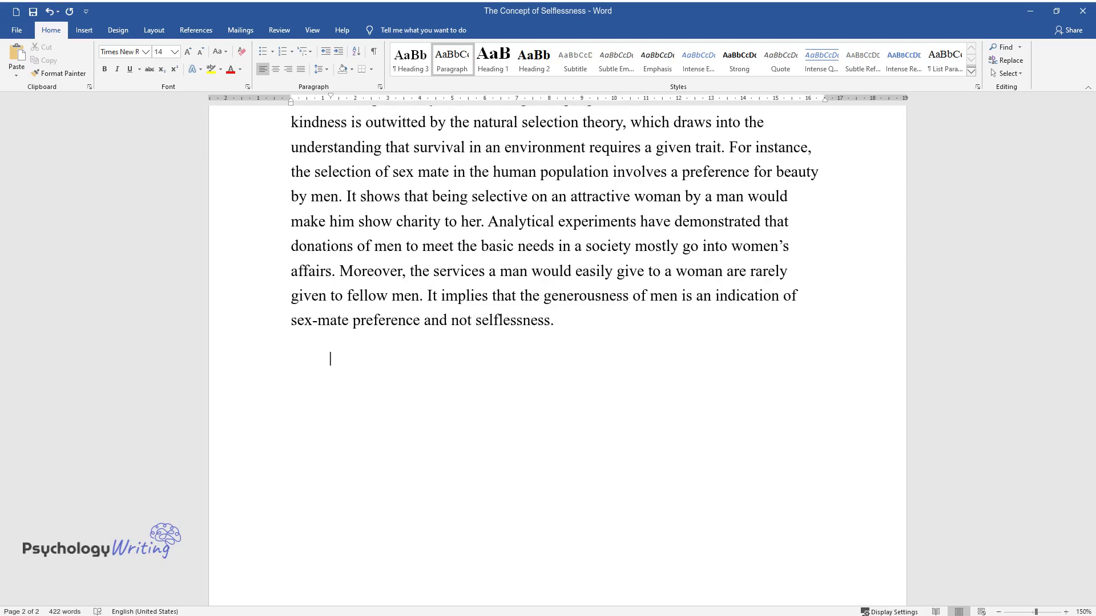
Step: Begin the final paragraph with "In conclusion, no one is selfless. It is either the person is partial in his self-consciousness notion or completely selfish."
text(In conclusion, )
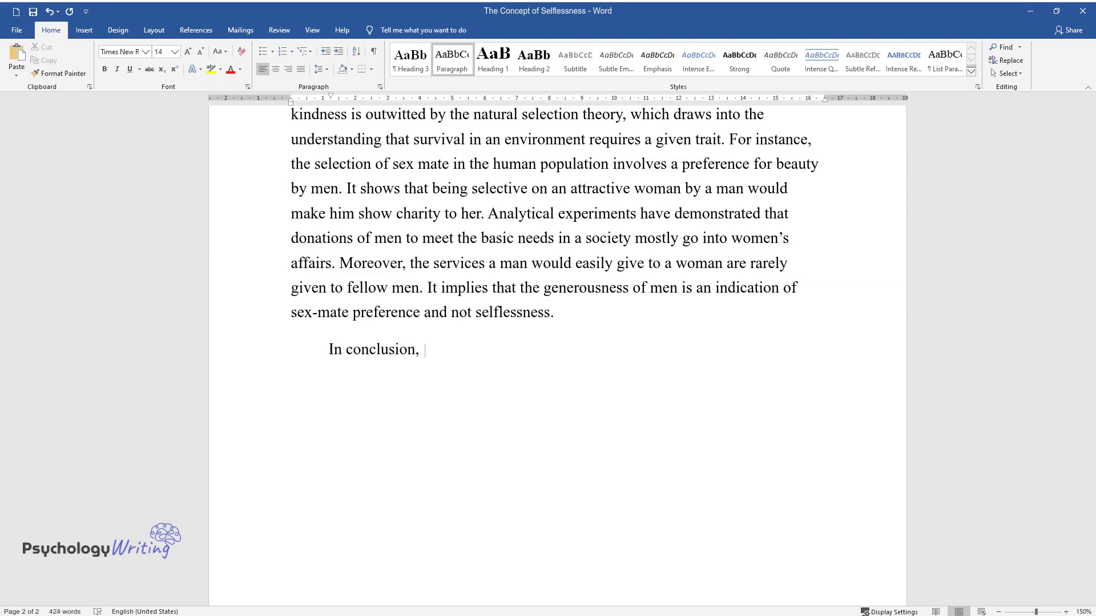
text(no one is selfless. It is either t)
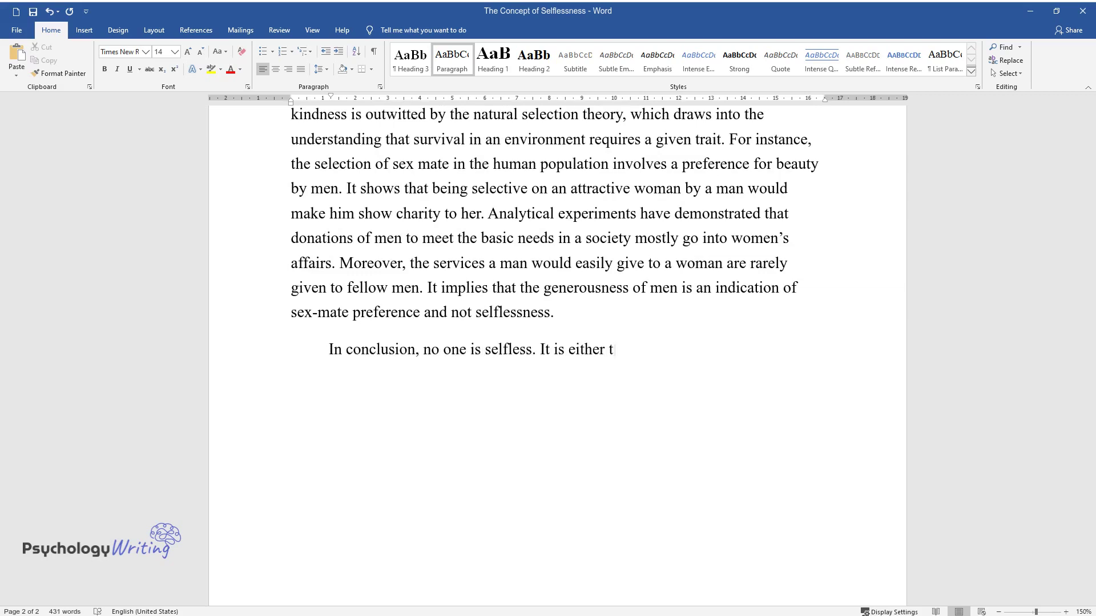
text(he person is partial in his self-co)
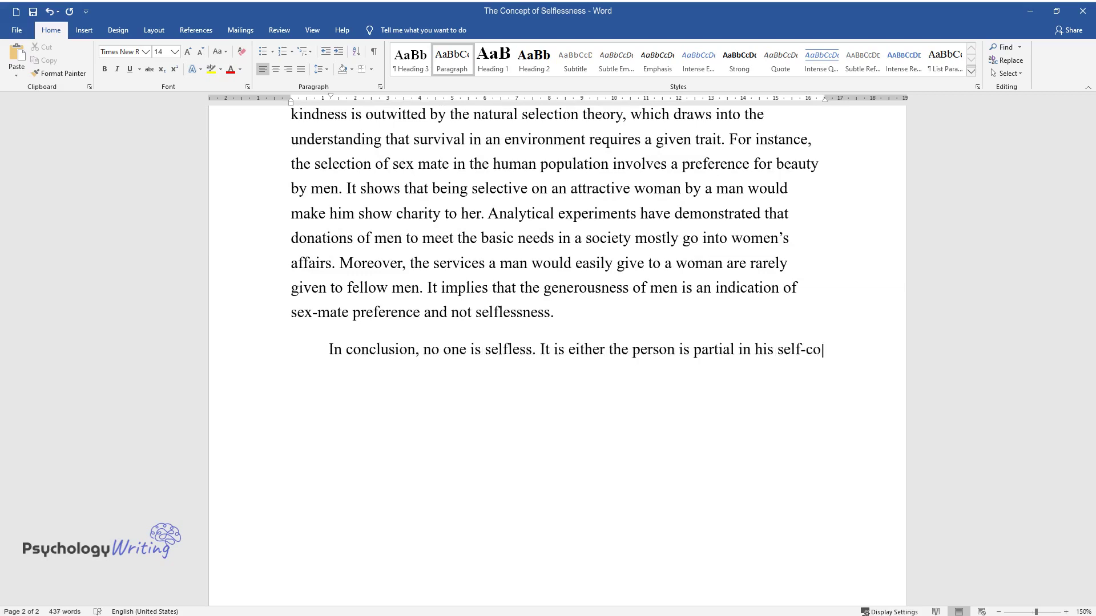
text(nsciousness notion or completely s)
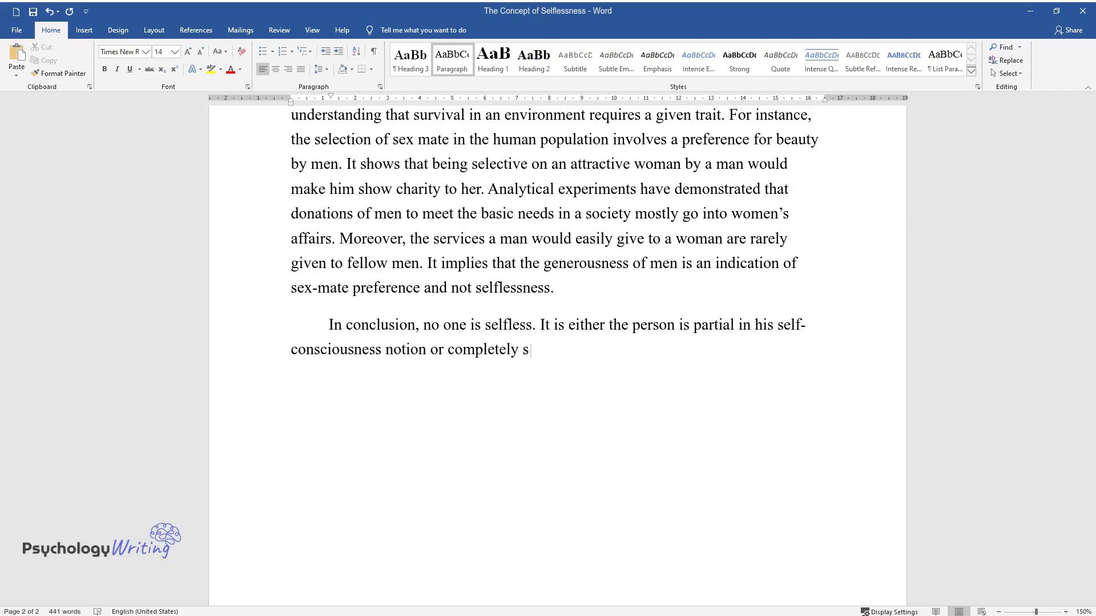
text(elfish. Every person has a record o)
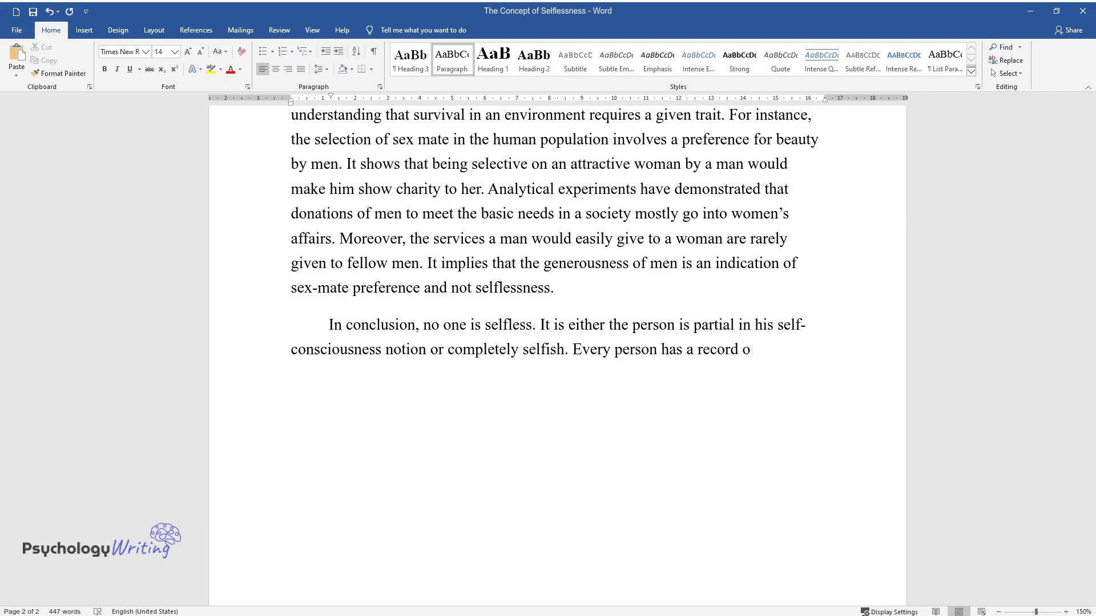
Step: Write "Every person has a record of experience that dictates the nature of choices made in a different situations to attain well-being in life."
text(f experience that dictates the nat)
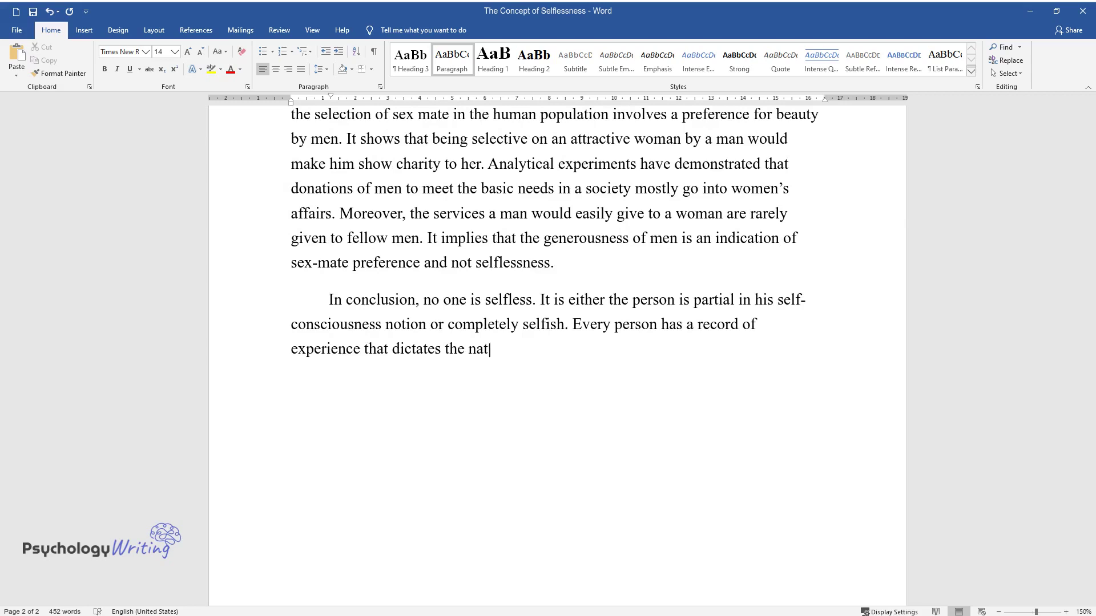
text(ure of choices made in a different )
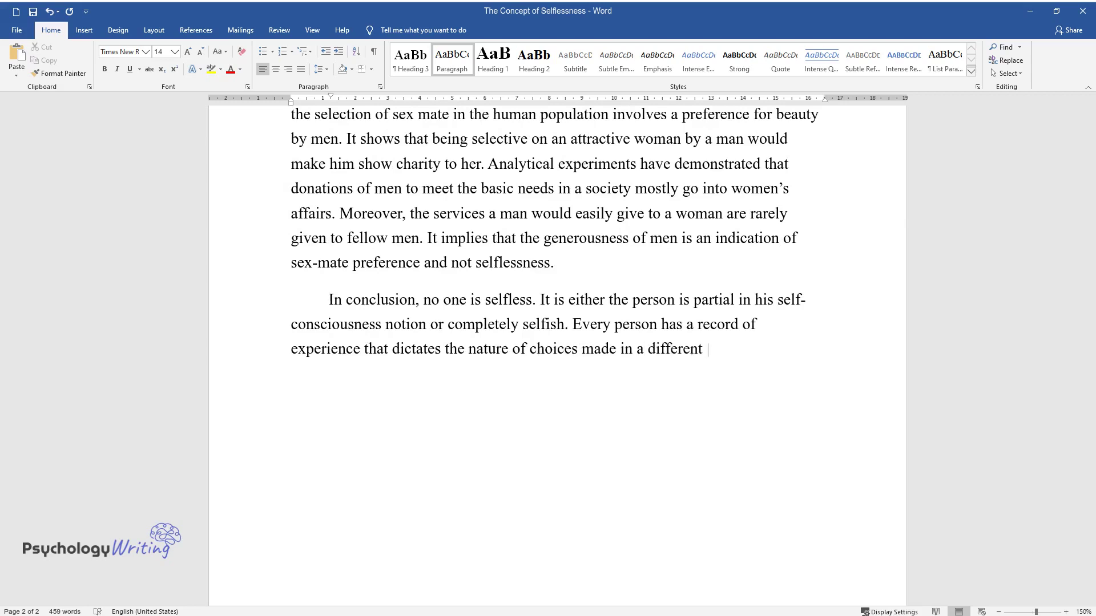
text(situations to attain well-being in)
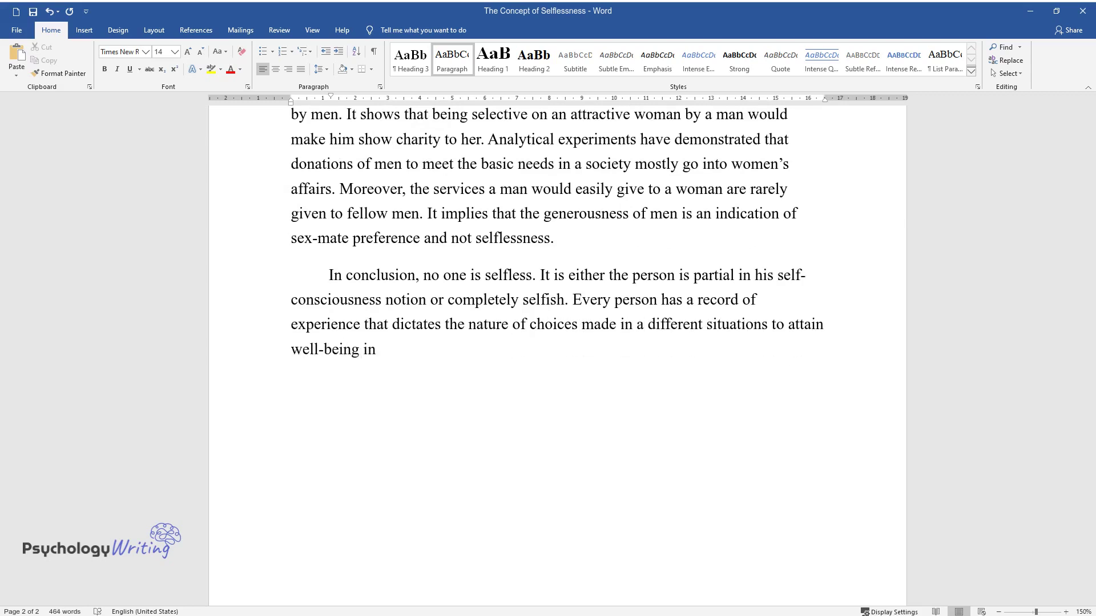
text( life. It indicates that the perso)
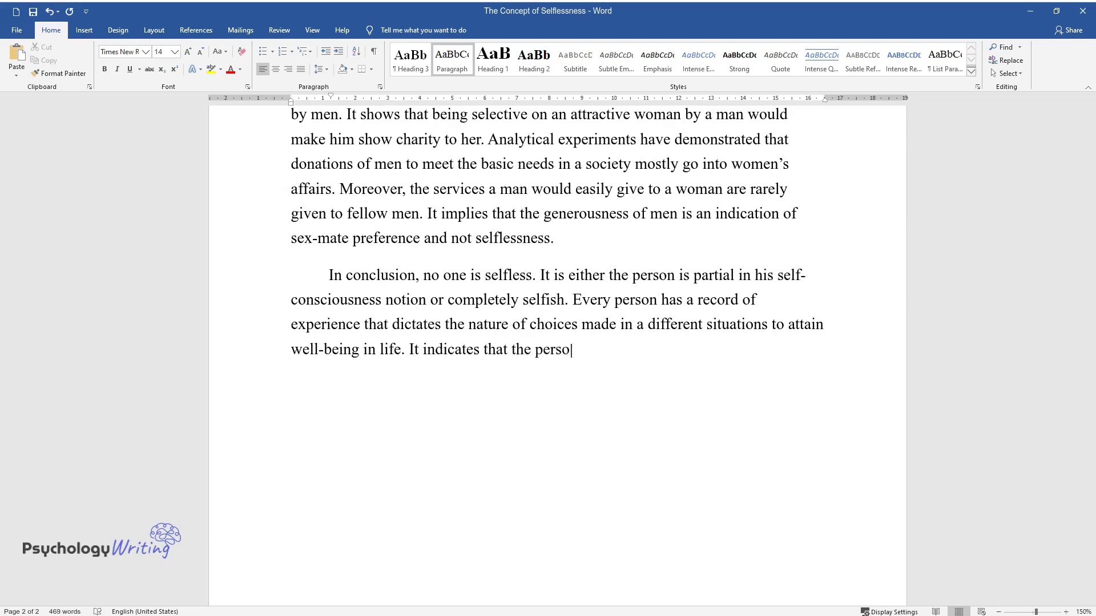
Step: Continue the conclusion with "It indicates that the person would be having clear conscience on himself or herself."
text(n would be having clear conscience )
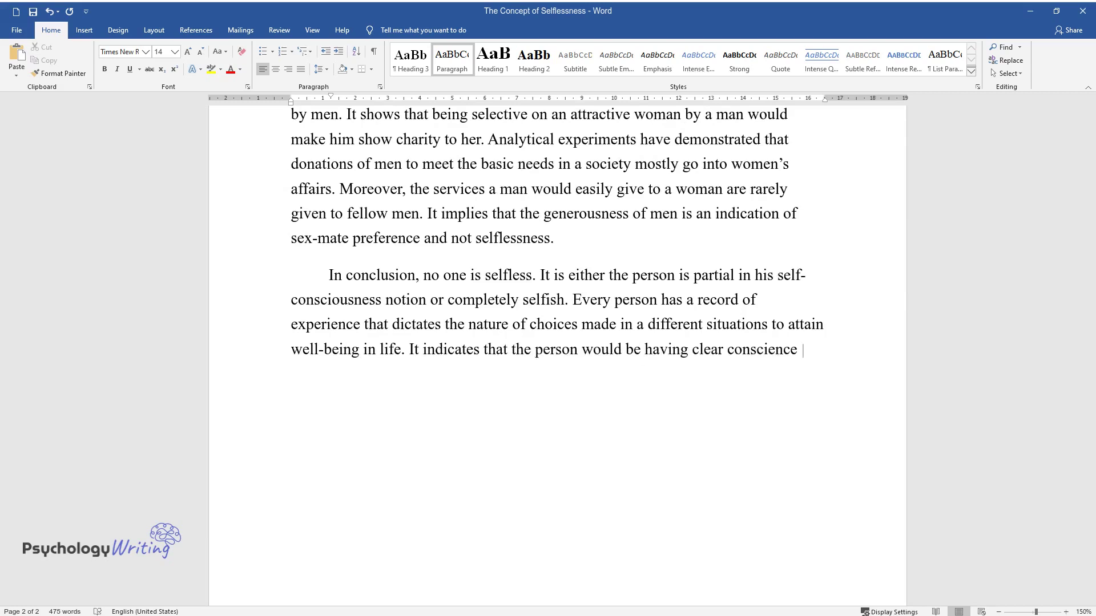
text(on himself or herself. Moreover, p)
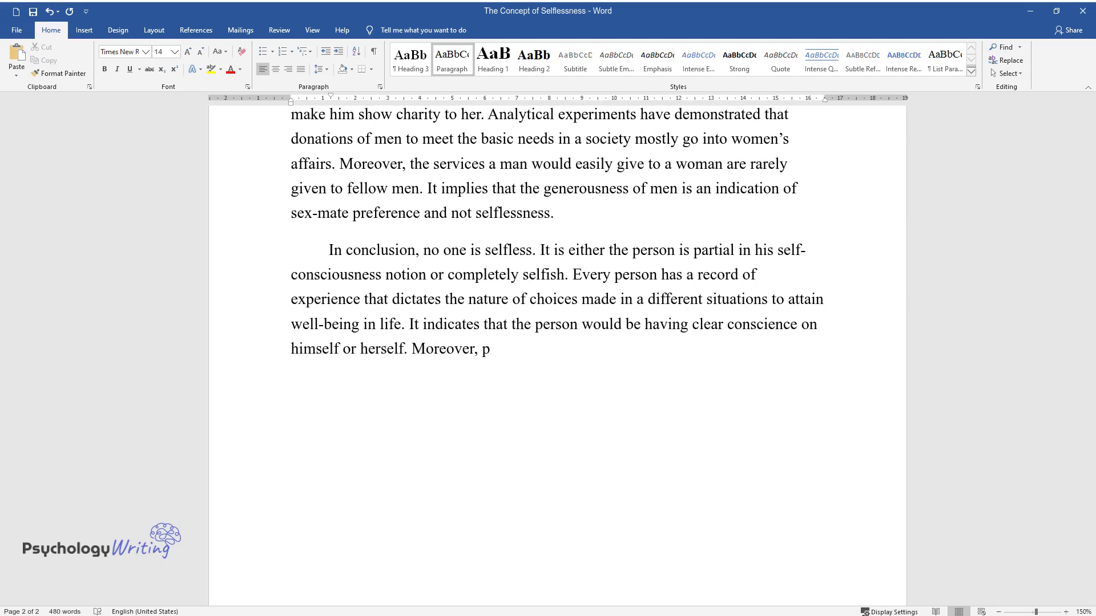
Step: Add "Moreover, preferences made while discriminating between different events show that the person is determined to satisfy himself or herself."
text(references made while discriminatin)
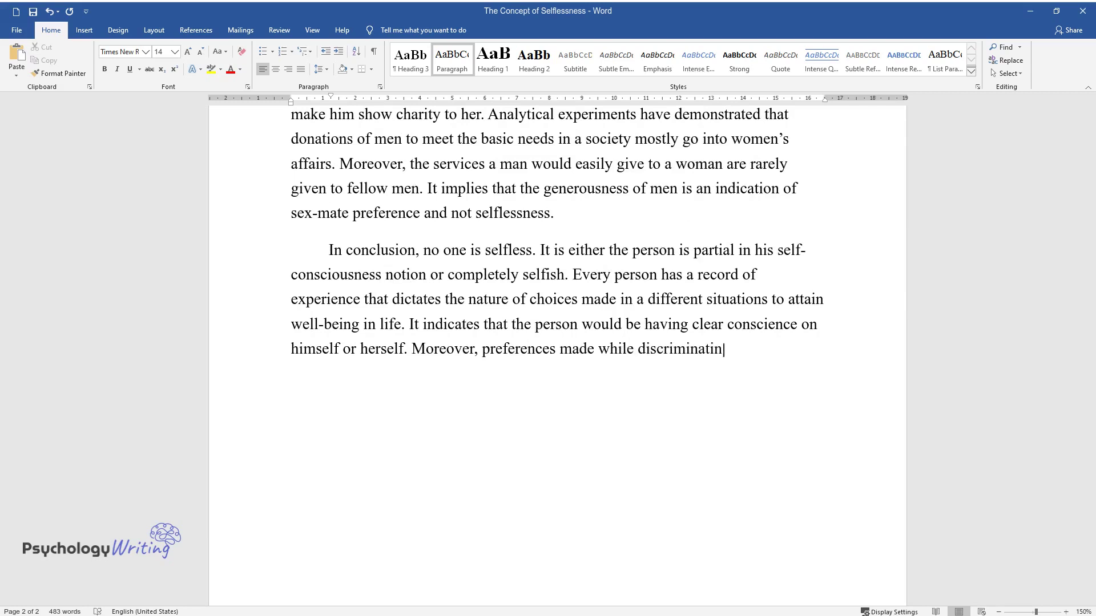
text(g between)
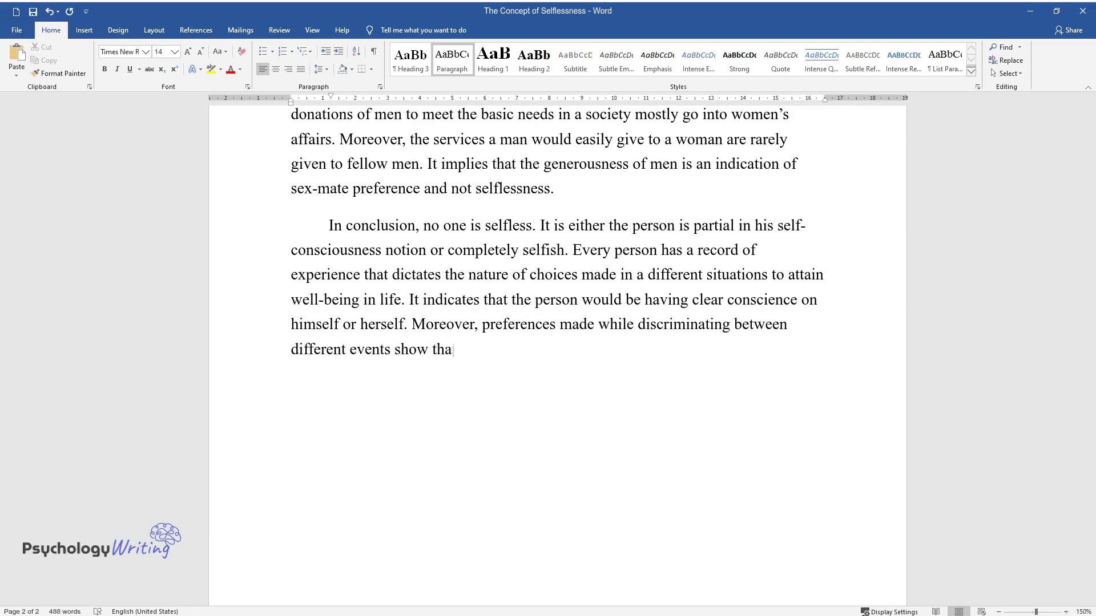
text(determined to sati)
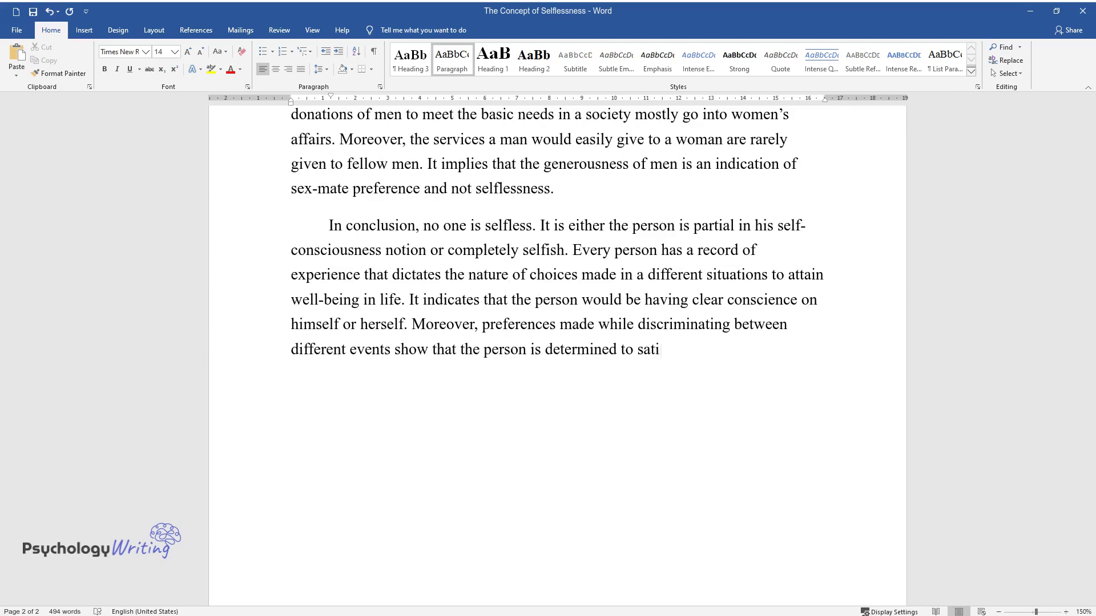
text(sfy himself or herself. The pleasure found in selecting a sex mate an)
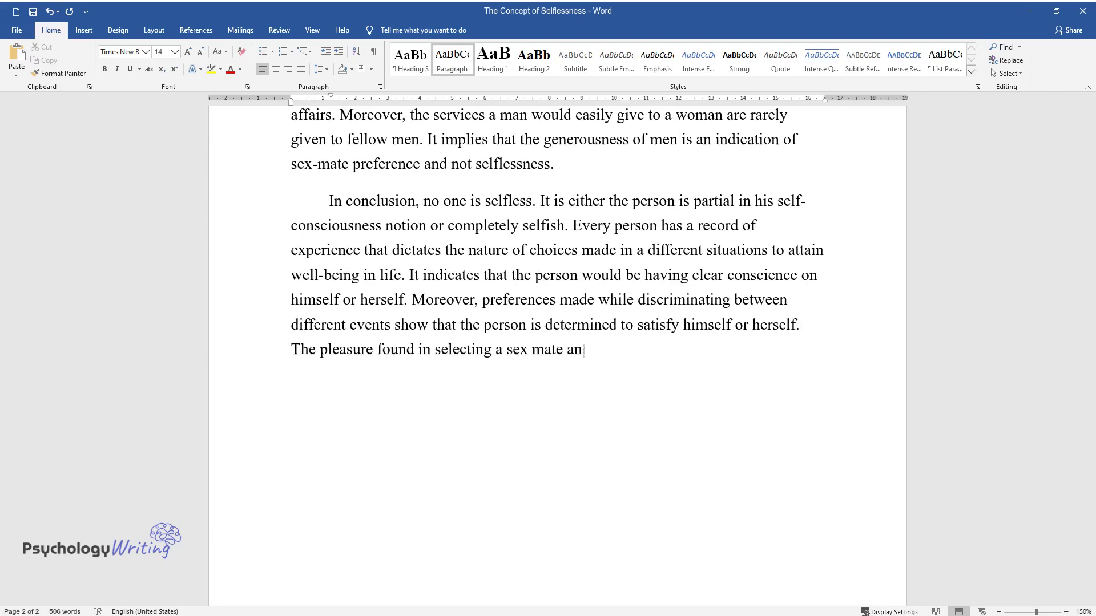
Step: Write "The pleasure found in selecting a sex mate and other traits for surviving in an environment fulfills personal interests."
text(r surviving in an )
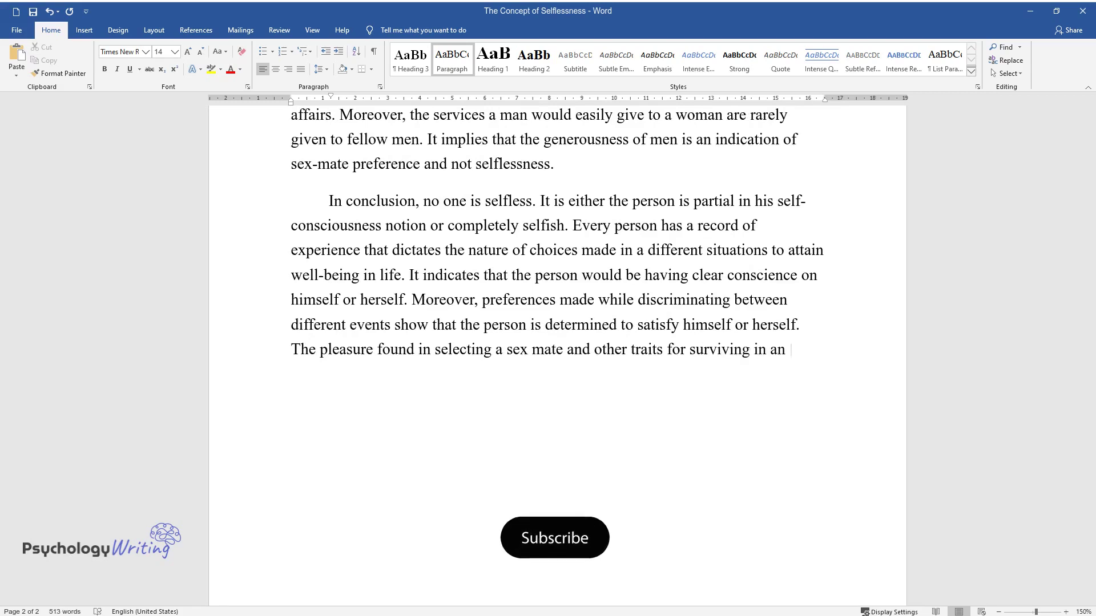
text(environment fulfills personal inte)
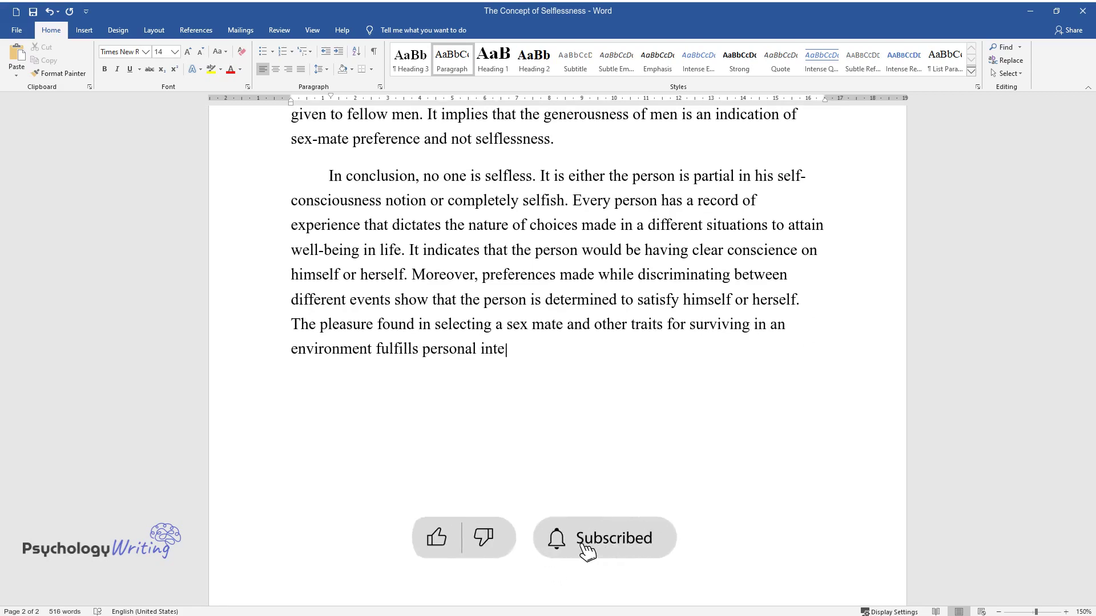
text(rests. Thus, no one is selfless si)
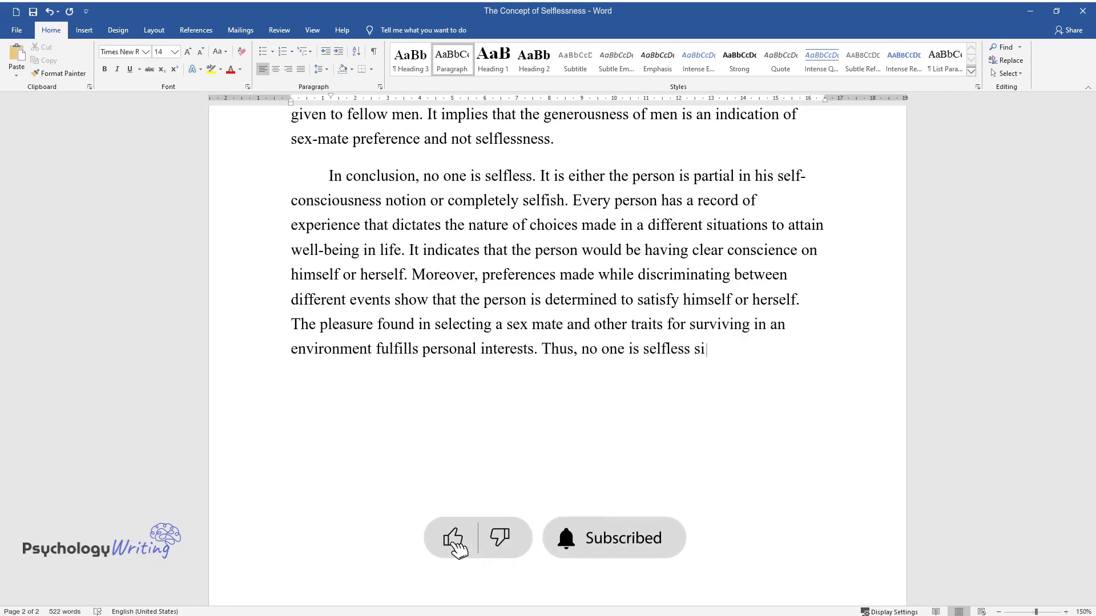
Step: Write the closing sentence "Thus, no one is selfless since all people would prefer the best trait to sustain an individual’s"
text(nce all people would prefer the bes)
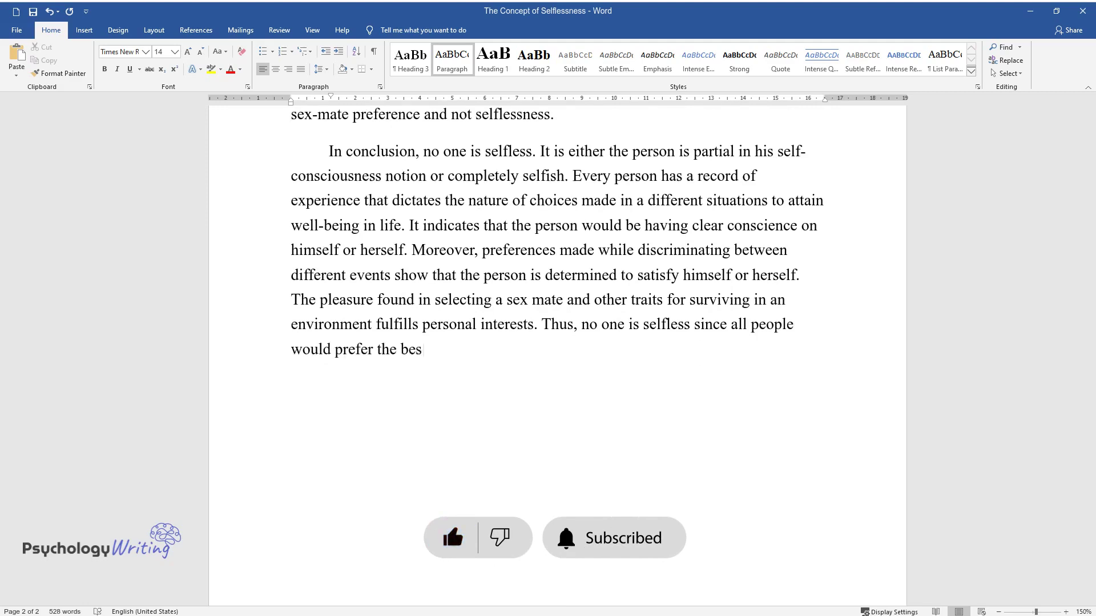
text(t trait to sustain an individual's)
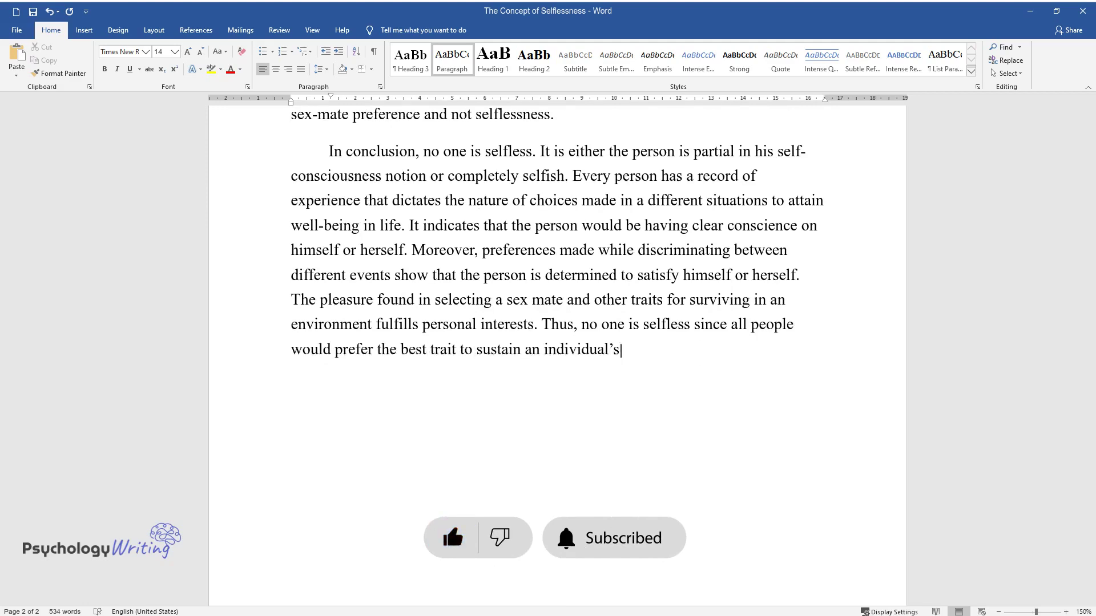